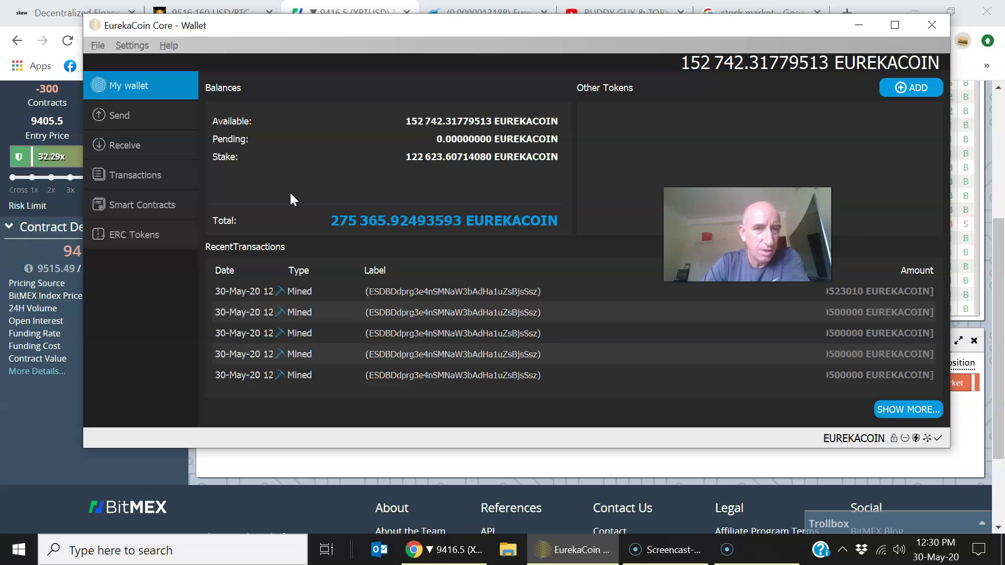
click(463, 184)
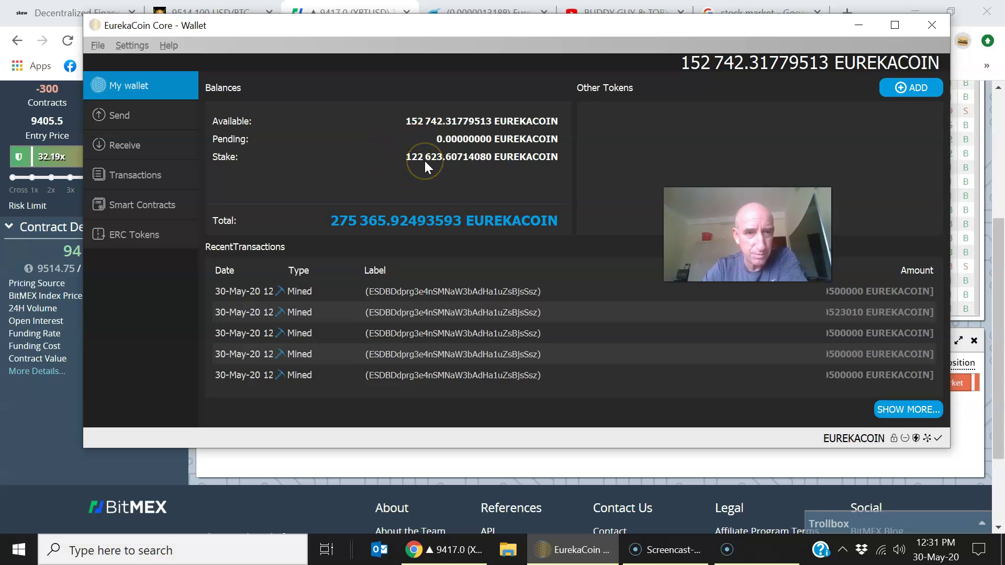
click(464, 161)
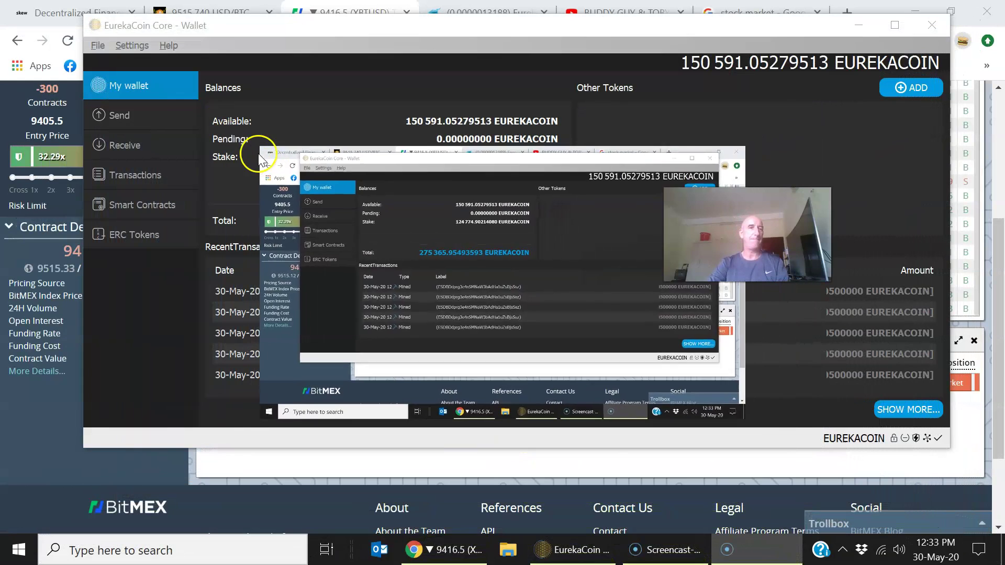
Step: View the coin selection list for a send transaction, close it, and return to the wallet overview
click(124, 115)
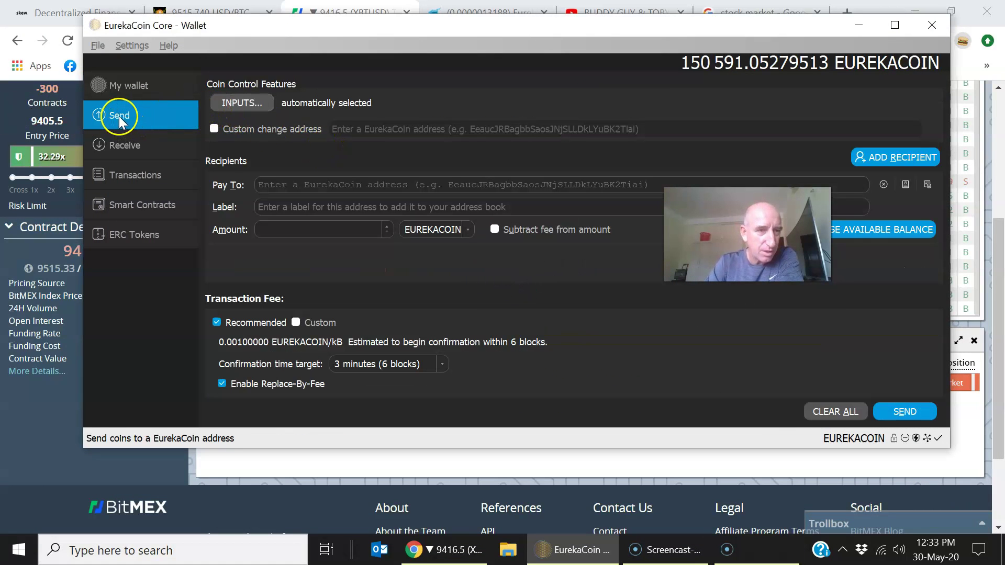
click(244, 103)
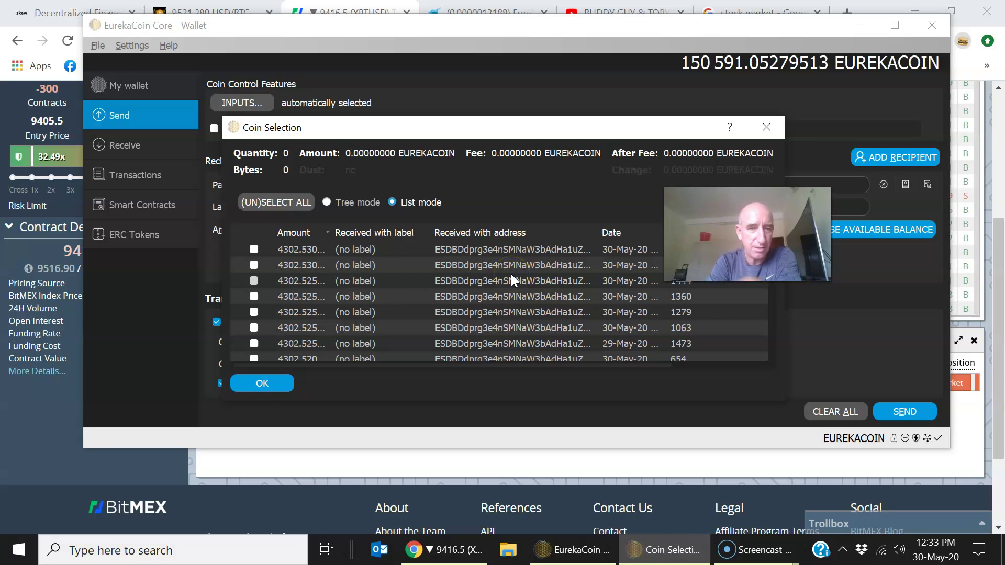
click(772, 134)
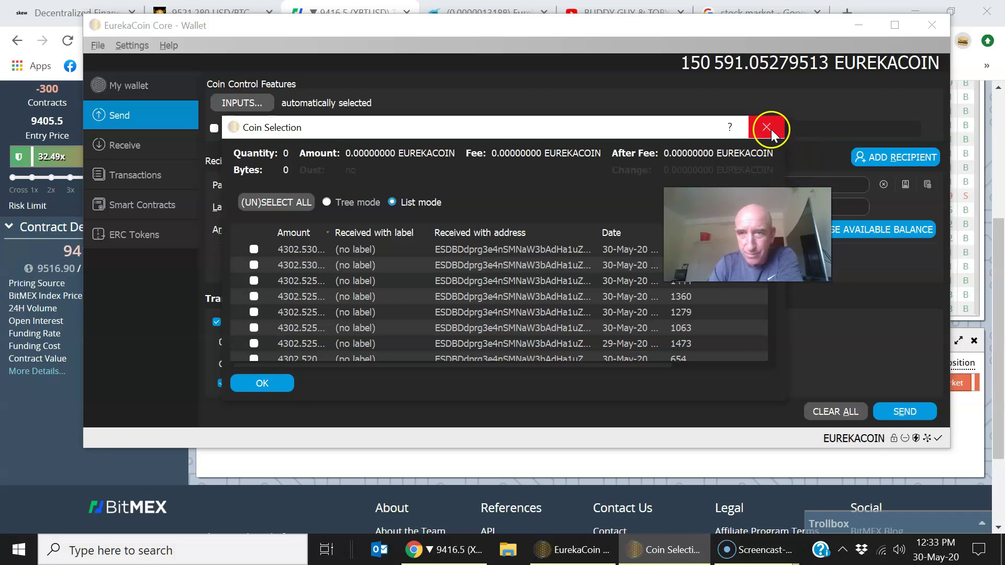
click(102, 82)
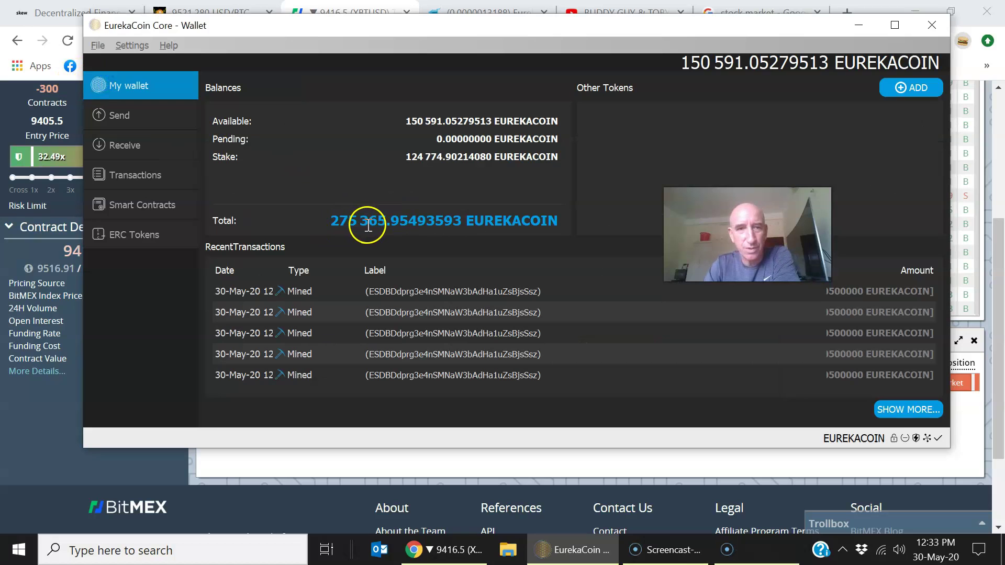
Step: Open the coin selection for a new send transaction and review the listed coin inputs by amount
click(162, 108)
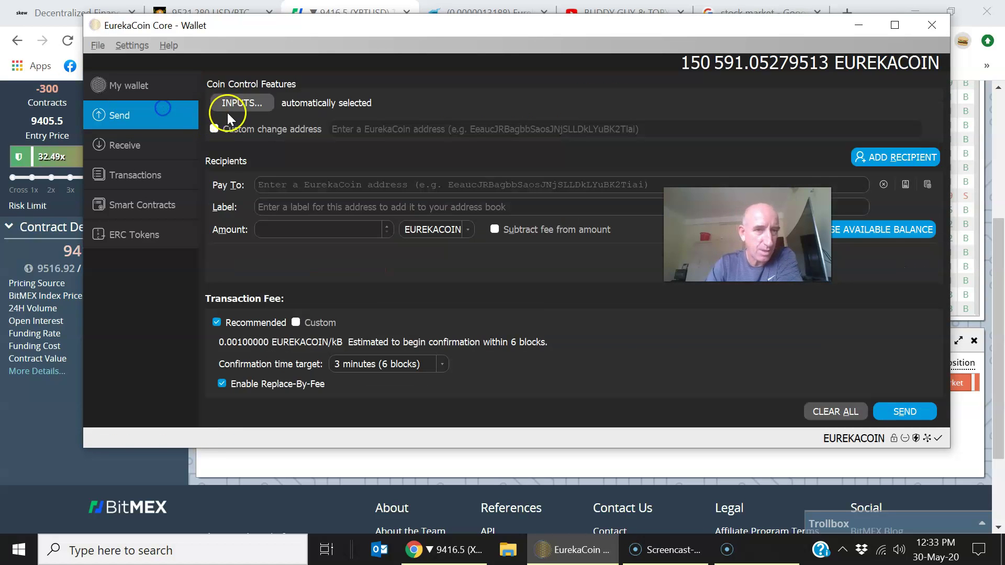
click(240, 104)
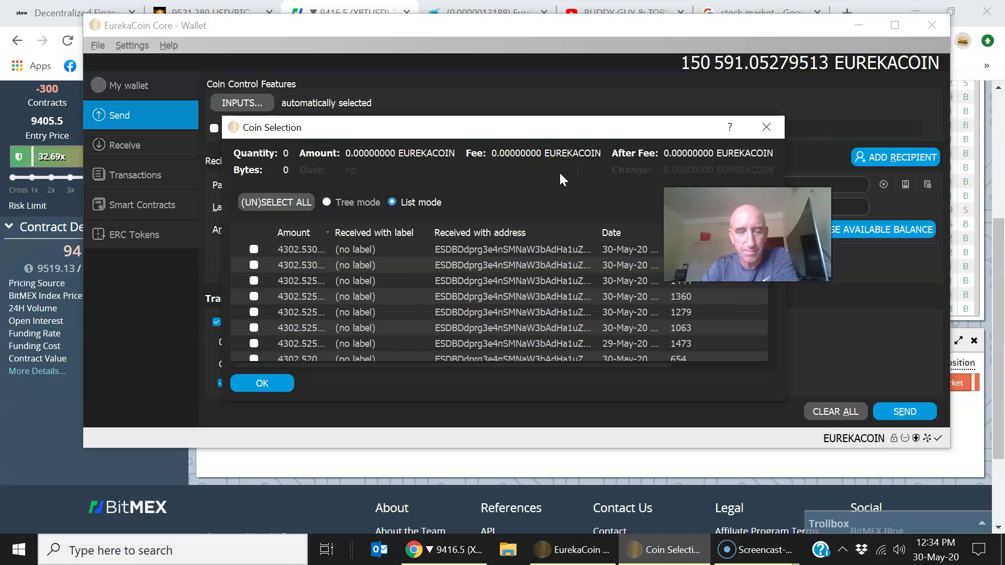
click(554, 199)
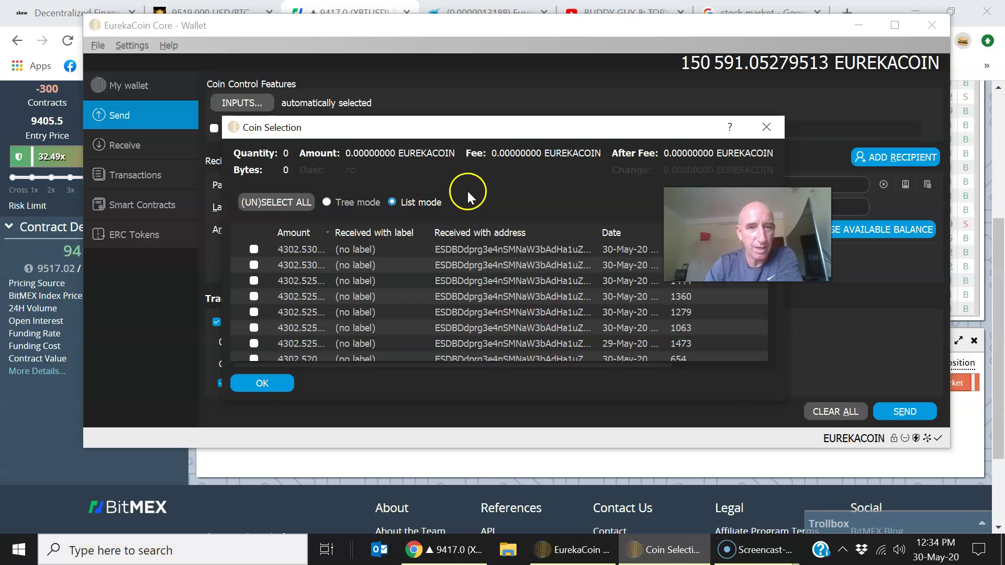
drag(535, 127, 551, 141)
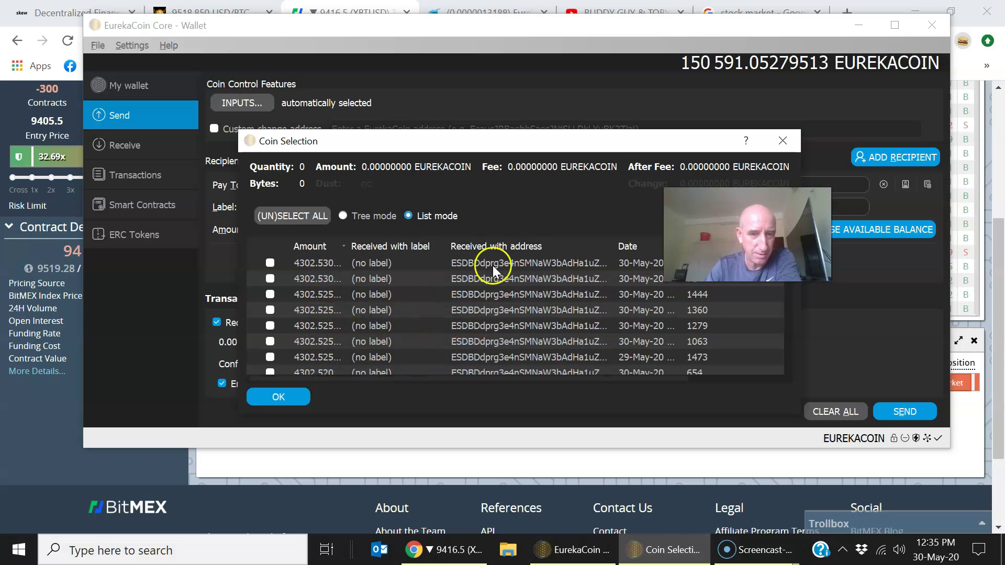
click(521, 297)
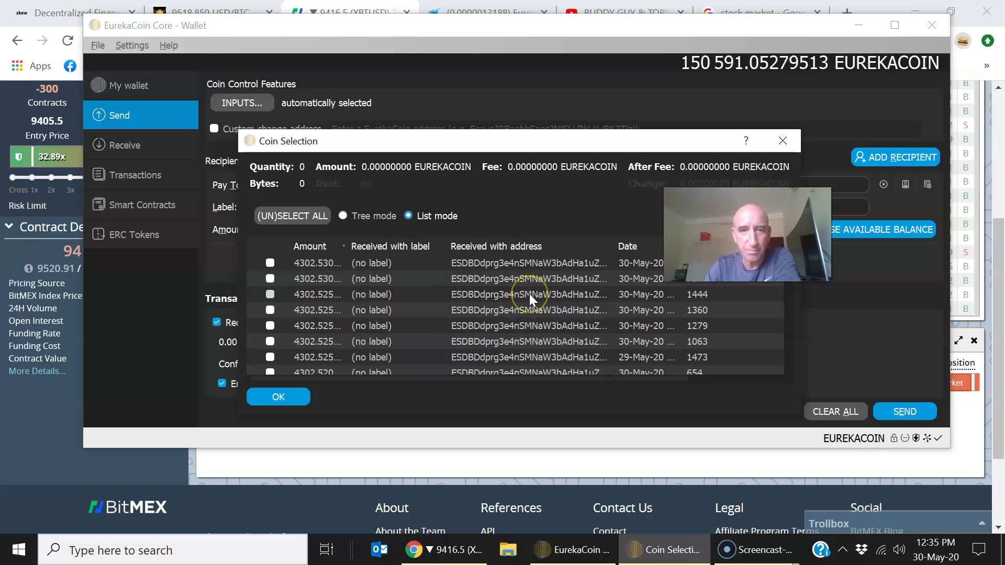
click(461, 296)
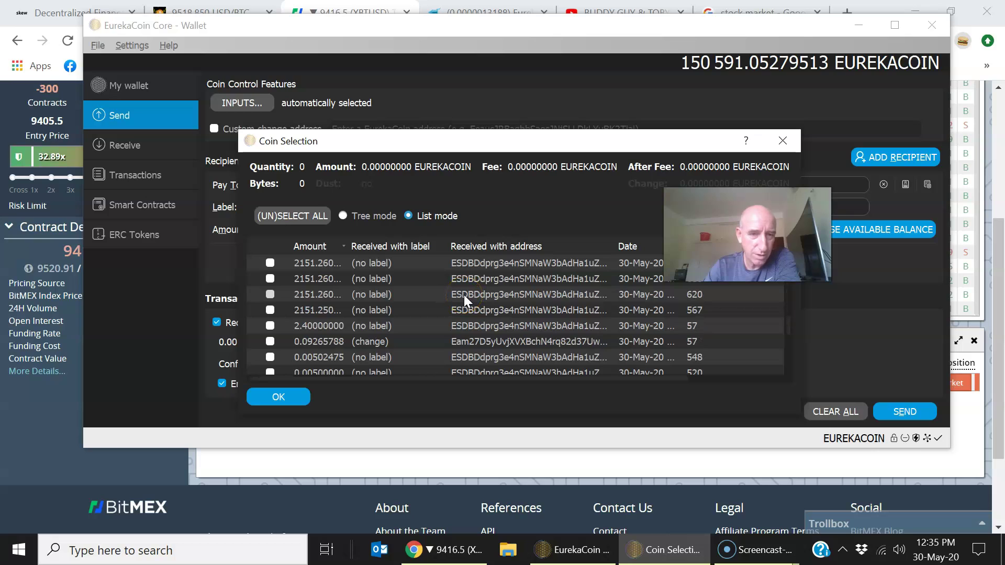
click(322, 293)
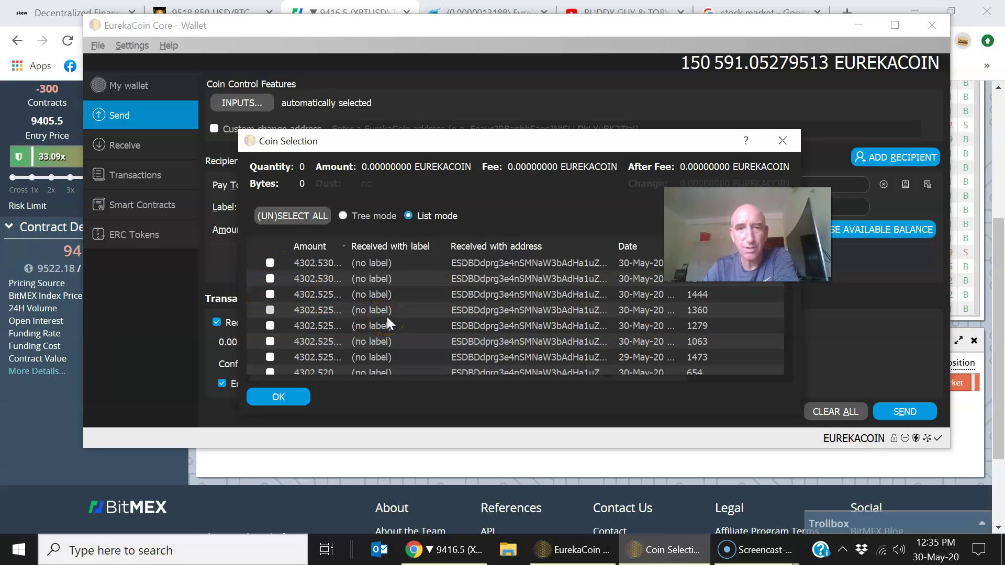
click(383, 300)
Step: Select the first five coin inputs, each worth about 4302 EUREKACOIN, in the coin selection list
click(272, 265)
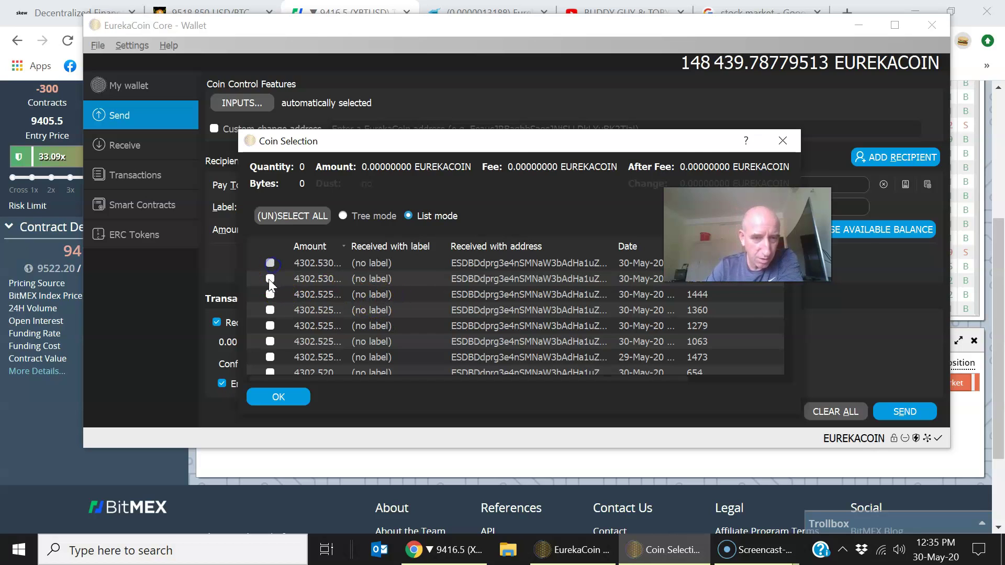
click(269, 279)
click(270, 295)
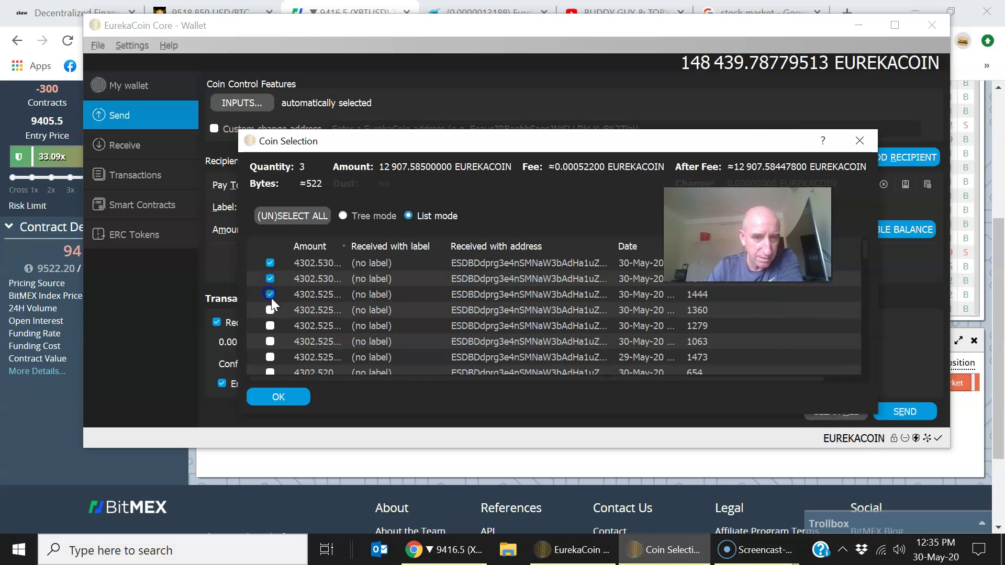
click(272, 327)
click(333, 313)
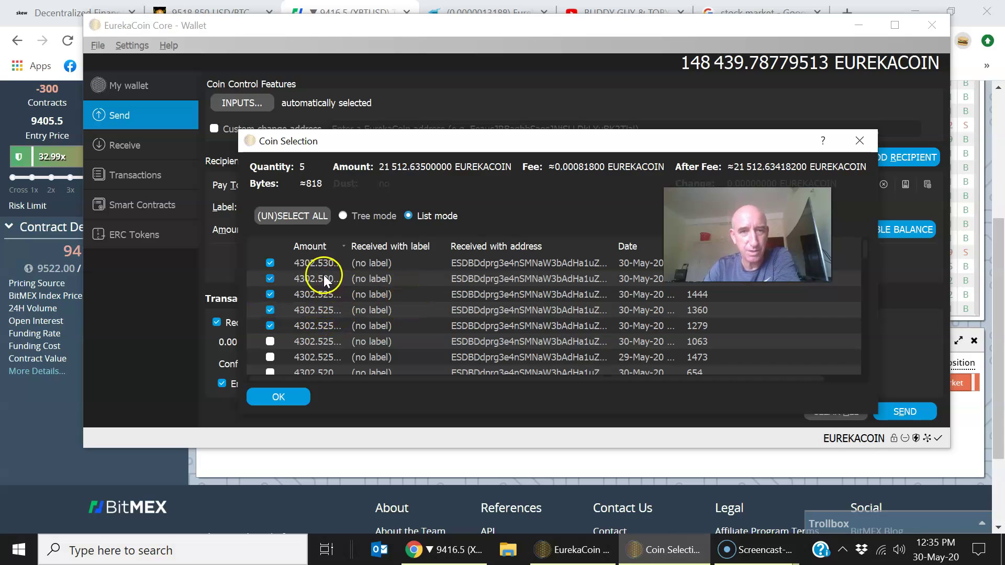
Step: Deselect the five 4302 EUREKACOIN inputs at the start of the coin selection list
click(270, 262)
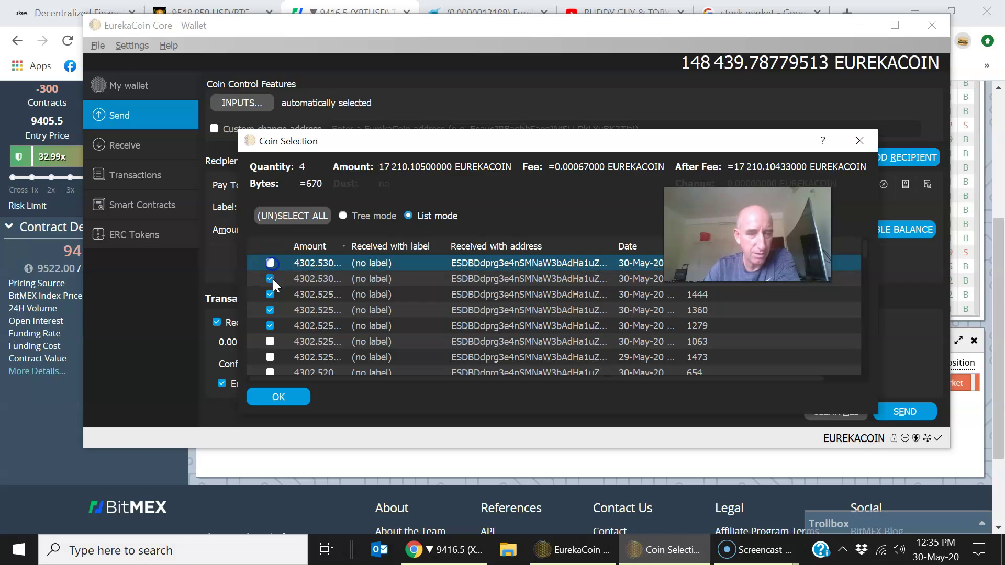
click(270, 278)
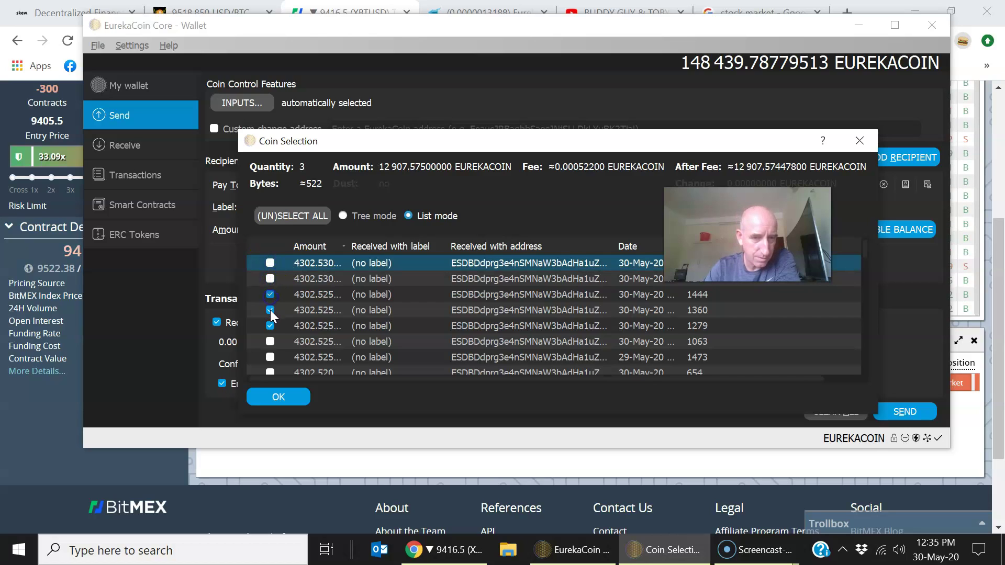
click(270, 311)
click(270, 295)
click(270, 326)
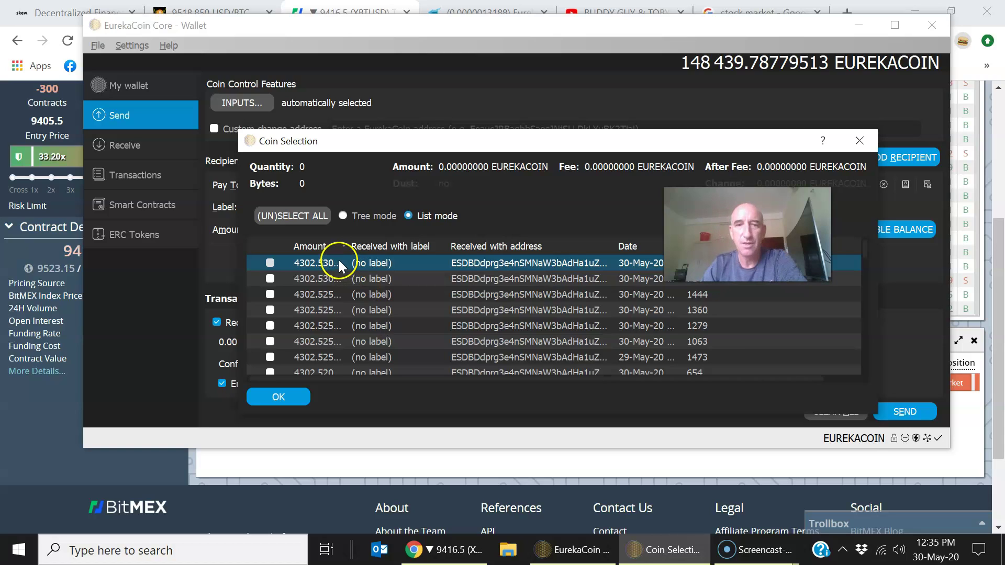
Step: Select the five small coin inputs of 2.40000000, 0.09265788, 0.00502475, and the first two of 0.00500000 EUREKACOIN
scroll(377, 265, down, 5)
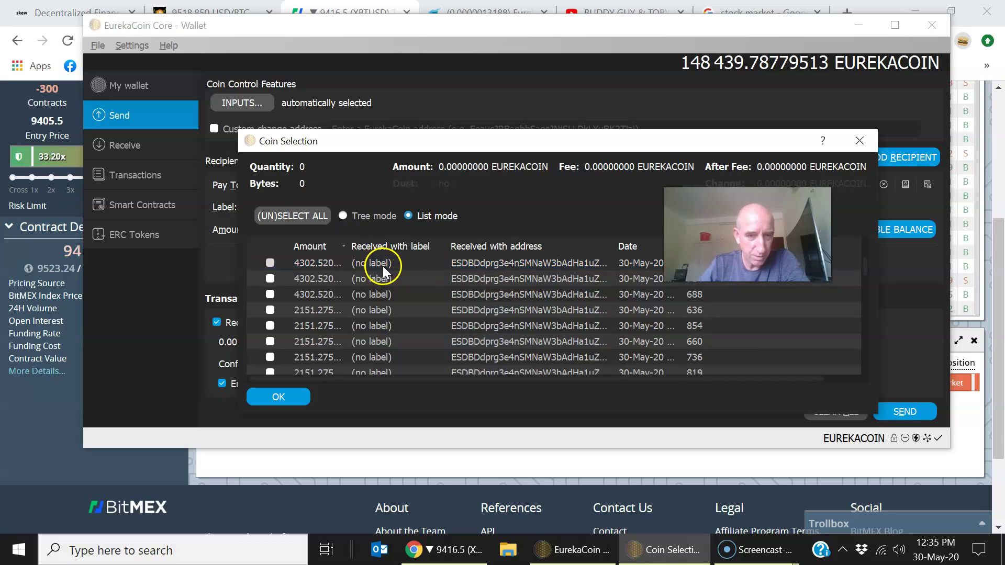
scroll(397, 280, down, 5)
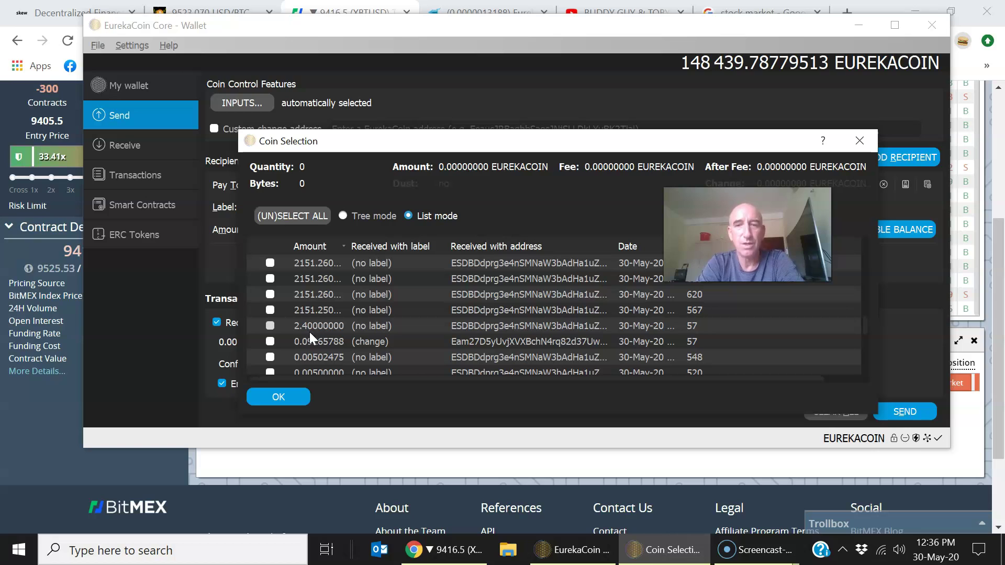
scroll(336, 306, up, 2)
scroll(370, 288, down, 2)
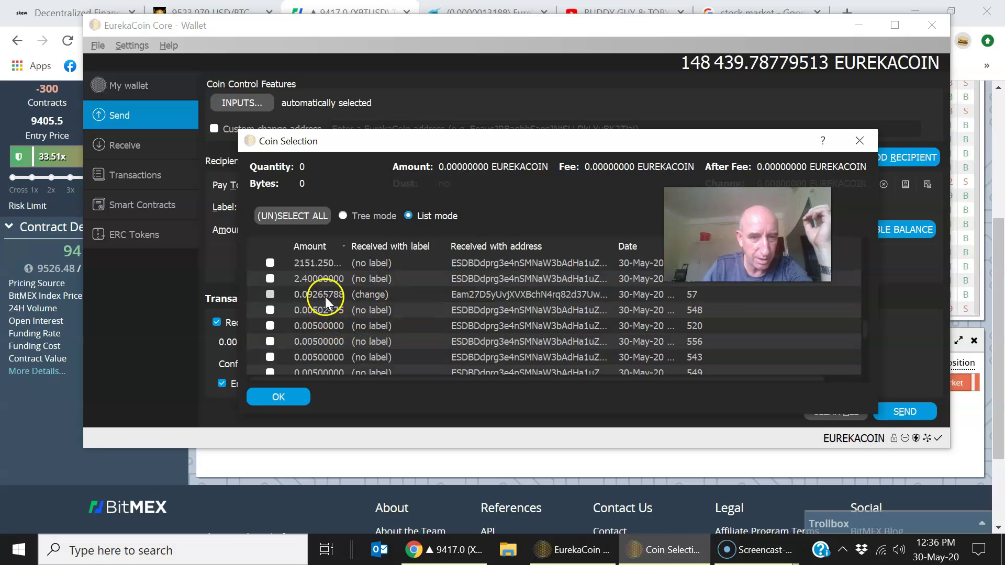
click(271, 326)
click(270, 342)
click(270, 279)
click(270, 294)
click(270, 310)
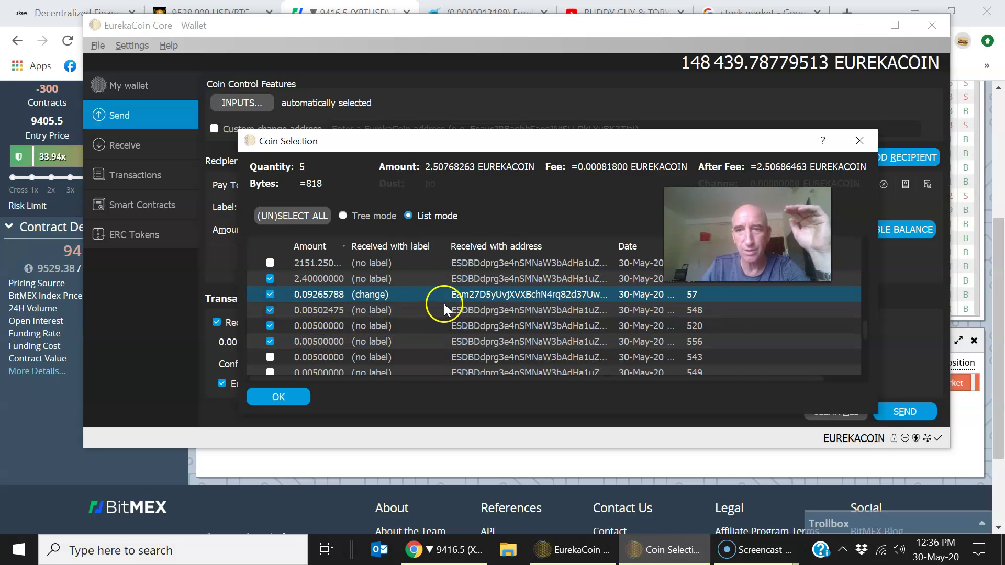
Step: Review the rest of the coin inputs, clear the current selection, and select all available inputs
scroll(395, 324, down, 3)
scroll(396, 325, down, 3)
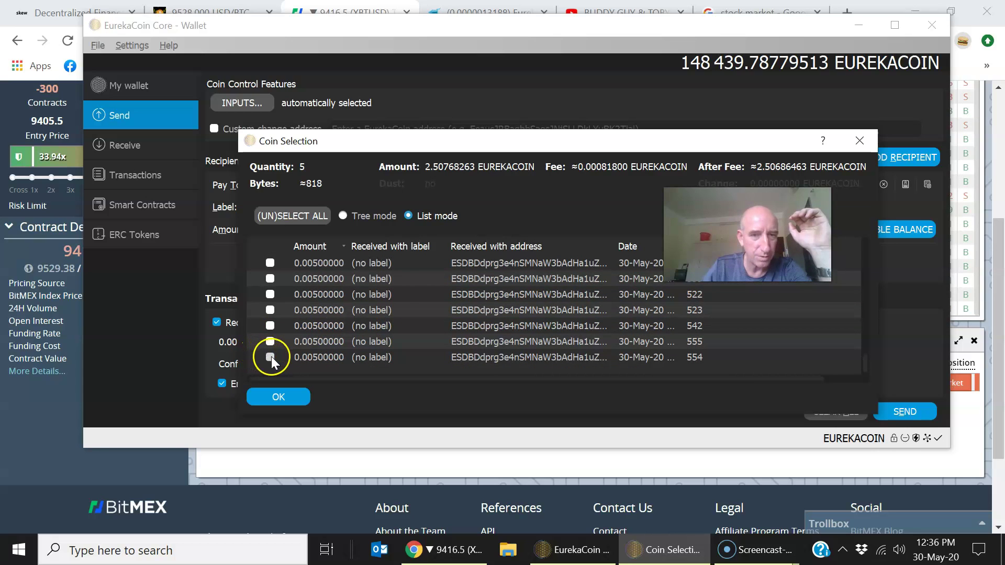
scroll(394, 293, up, 5)
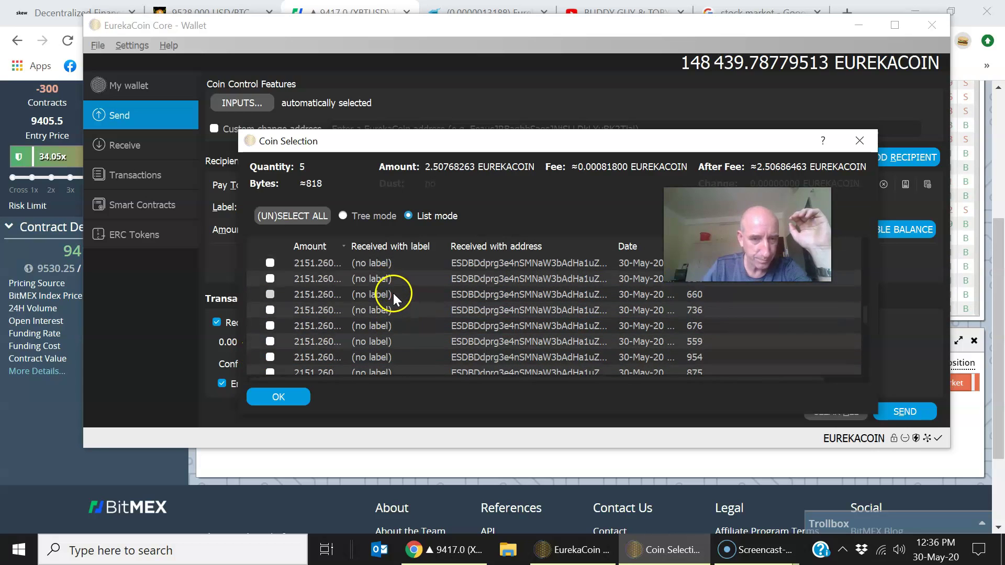
scroll(393, 292, down, 3)
scroll(394, 288, up, 5)
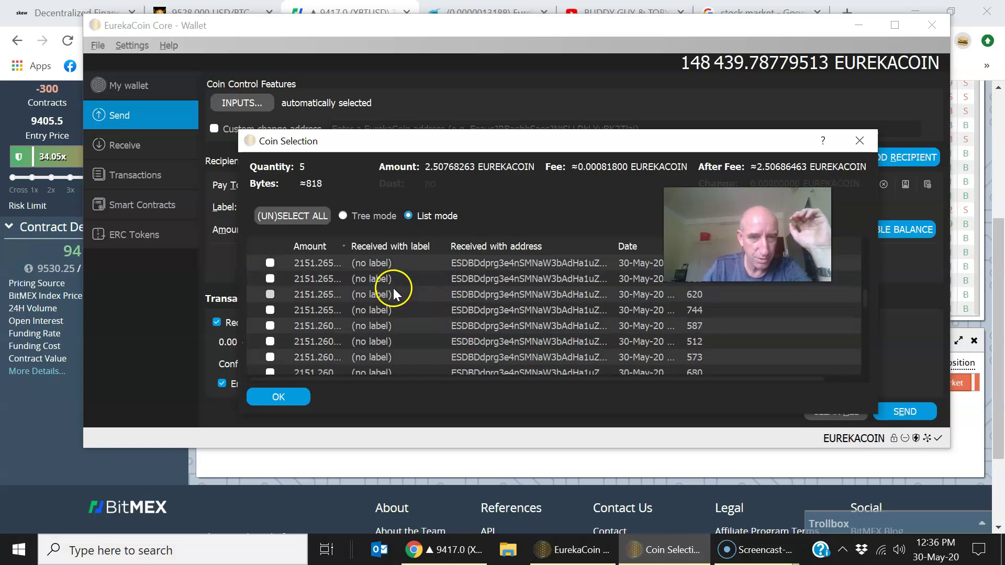
click(290, 216)
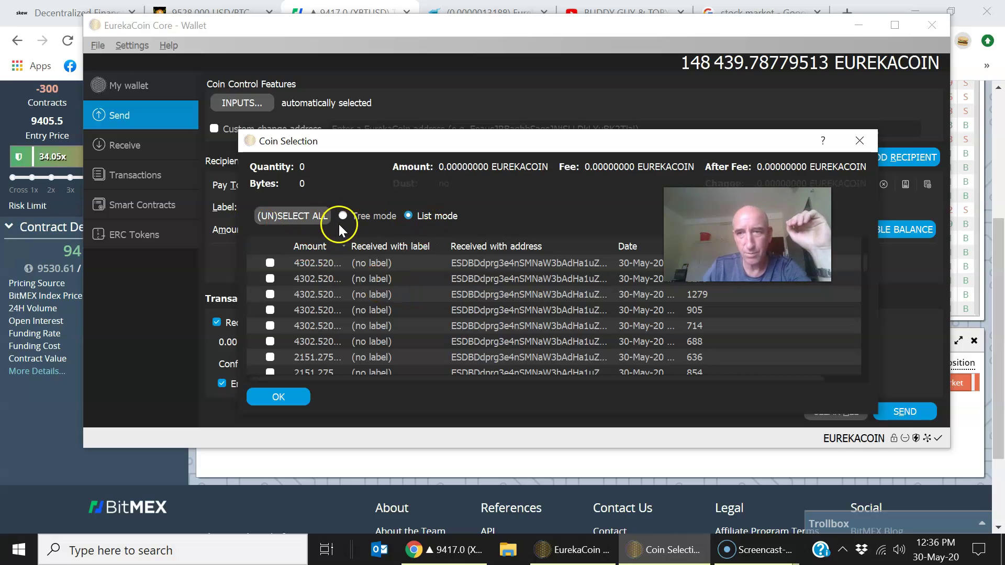
click(312, 215)
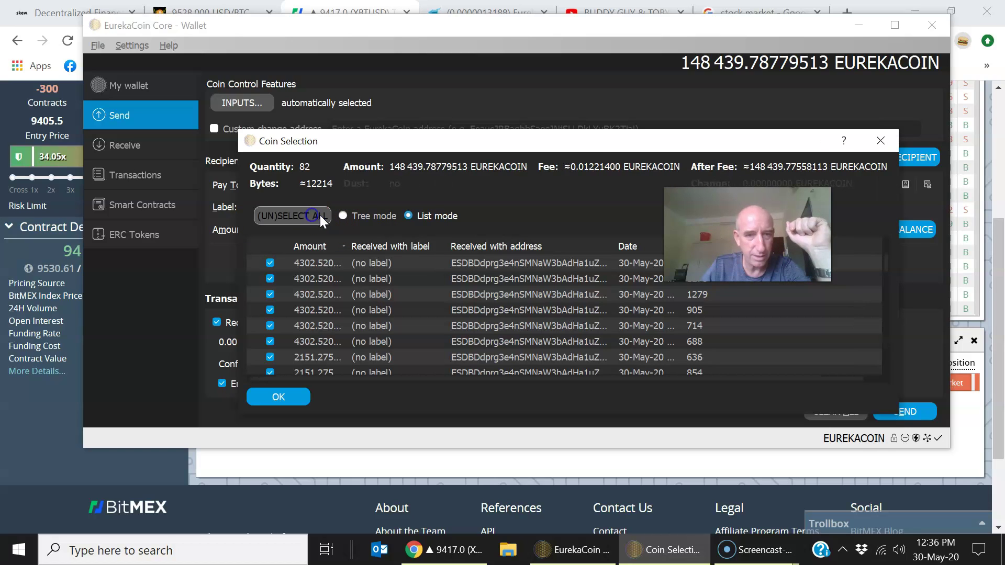
Step: Deselect the six visible 4302.520 coin inputs and the first 2151.275 input below them
click(273, 264)
click(271, 278)
click(268, 295)
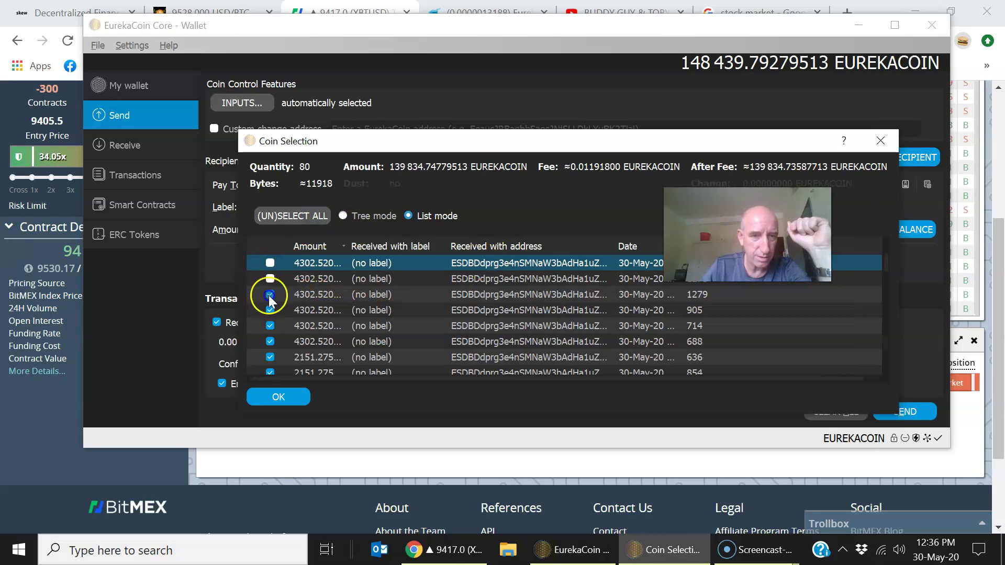
click(270, 310)
click(270, 326)
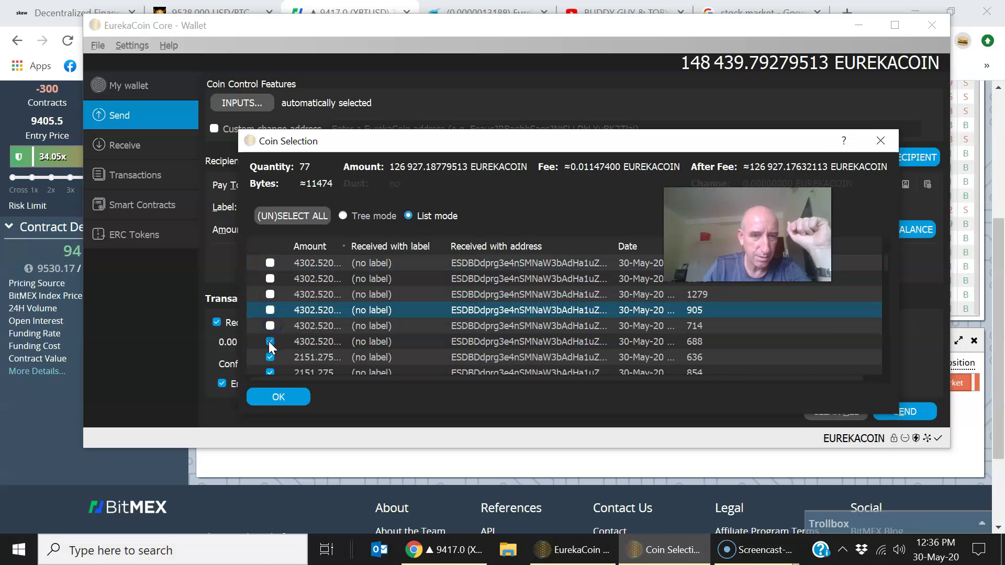
click(270, 341)
click(270, 358)
Step: Deselect the remaining four 2151.275 coin inputs and the first few 2151.270 inputs below them
scroll(335, 337, down, 1)
scroll(314, 319, down, 1)
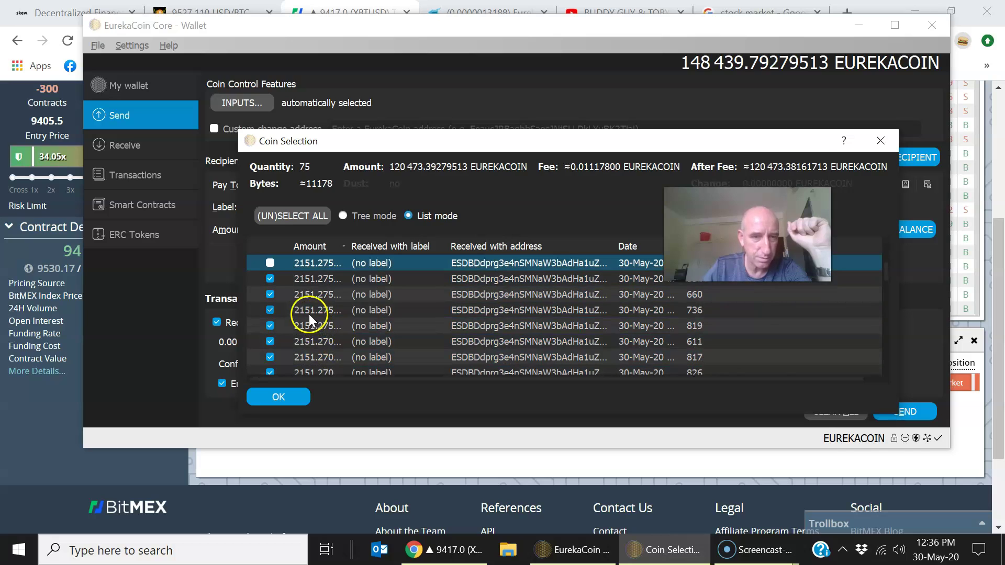
click(271, 278)
click(270, 294)
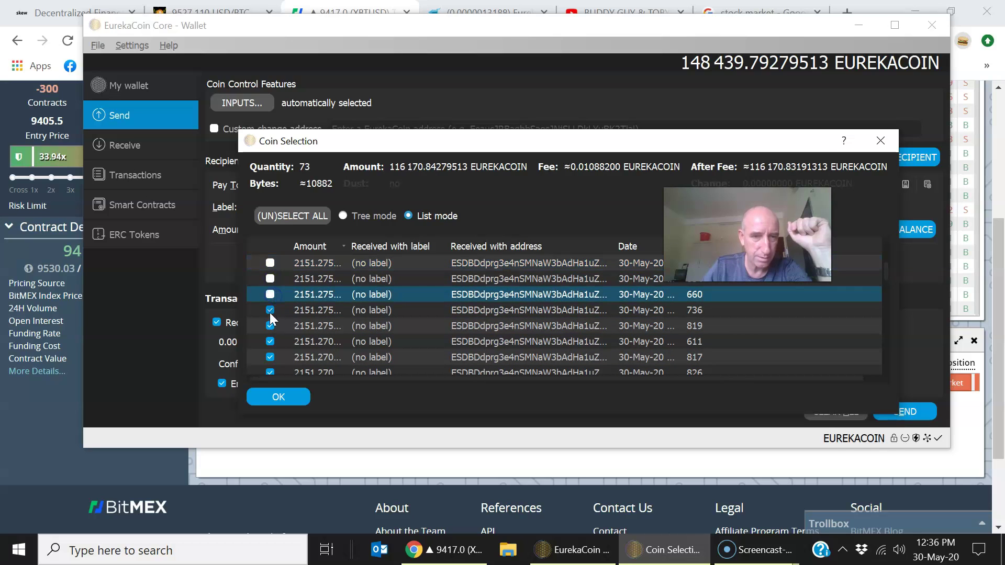
click(270, 310)
click(270, 325)
click(270, 341)
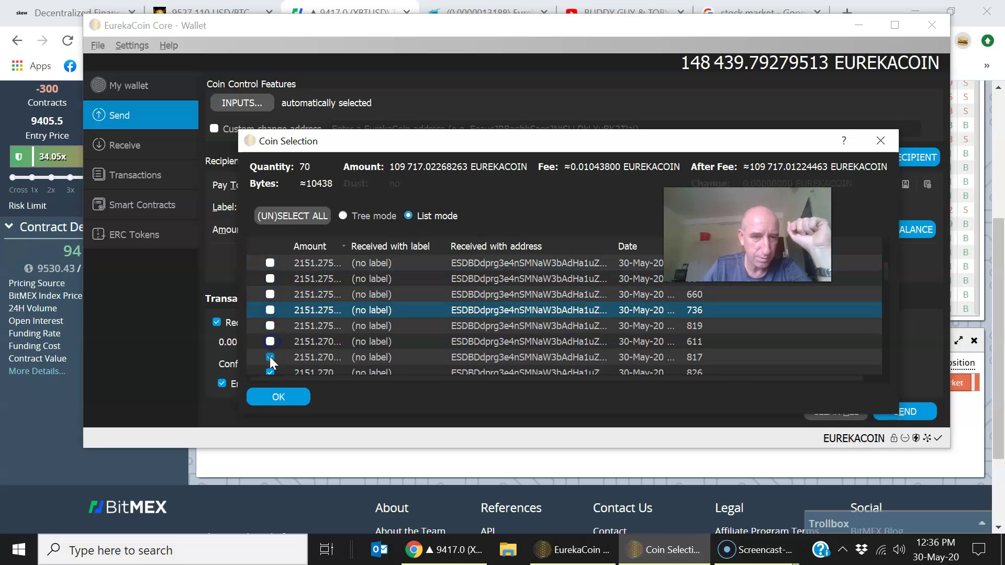
click(270, 358)
click(270, 372)
Step: Deselect the further 2151.270 coin inputs, including those with 826, 875 and 668 confirmations
scroll(352, 339, down, 1)
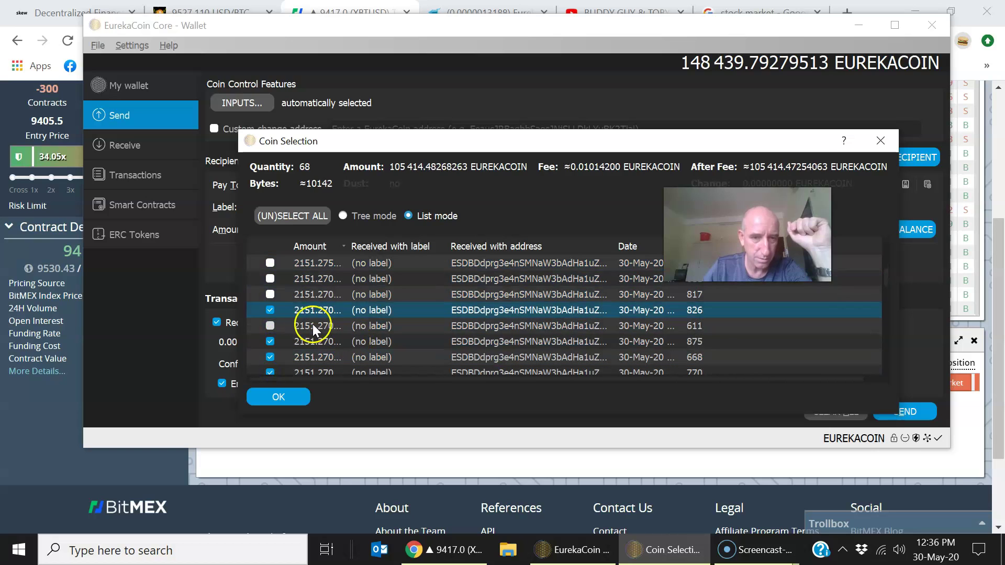
click(273, 311)
click(270, 340)
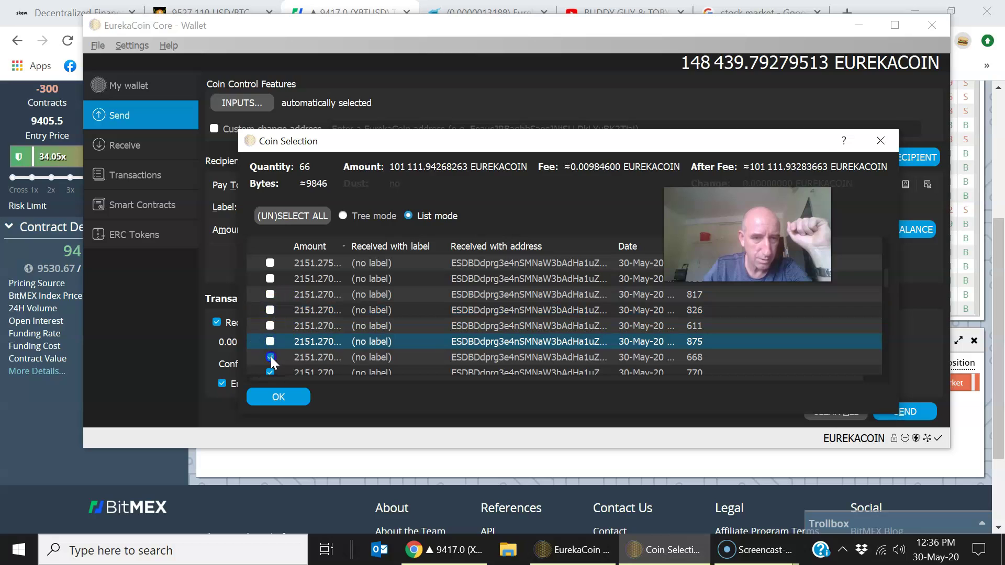
click(270, 357)
click(270, 372)
Step: Deselect the 2151.265 coin inputs, down to the one with 744 confirmations
scroll(317, 346, down, 5)
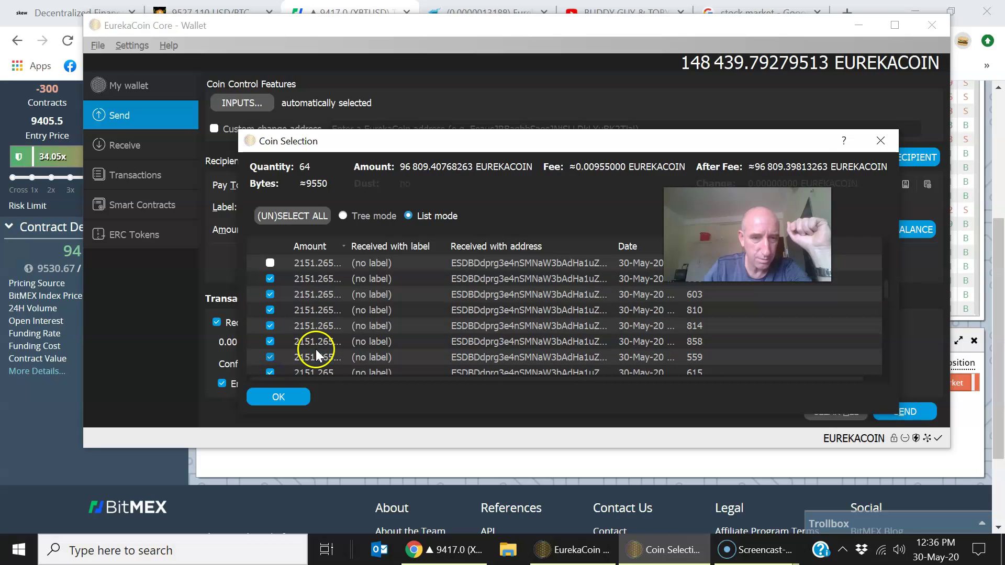
click(270, 278)
click(271, 294)
click(270, 310)
click(270, 326)
click(272, 342)
click(270, 357)
click(270, 372)
scroll(308, 364, down, 3)
scroll(304, 361, up, 1)
click(272, 296)
click(270, 310)
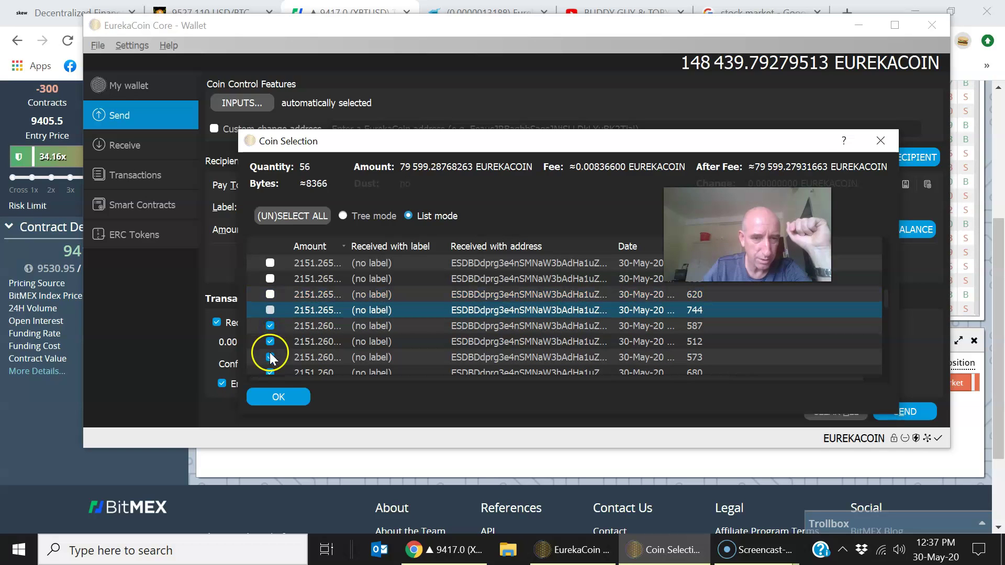
Step: Deselect the first five 2151.260 coin inputs, with 587, 512, 573, 680 and 603 confirmations
click(270, 357)
click(271, 341)
click(270, 325)
scroll(331, 346, down, 1)
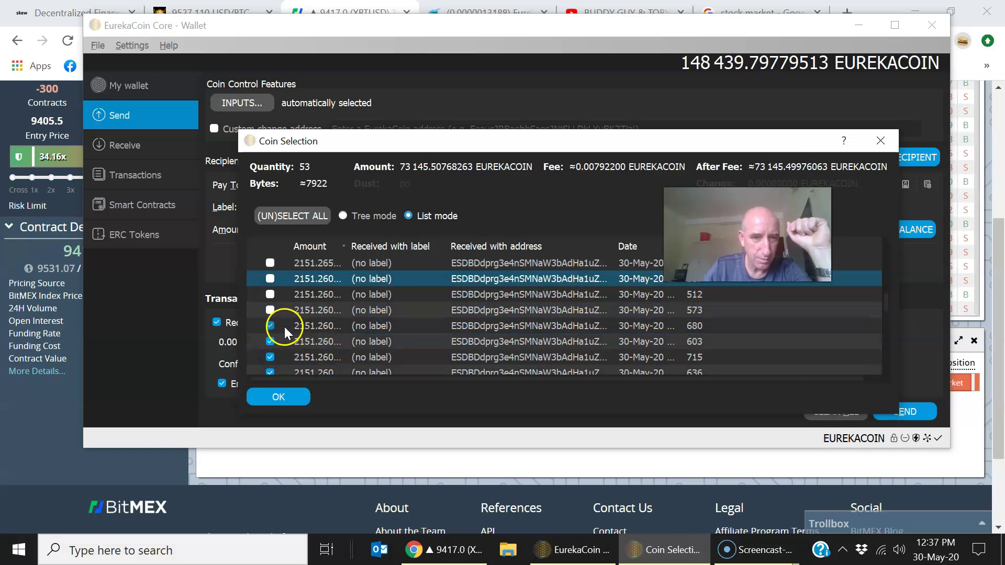
click(270, 327)
click(271, 341)
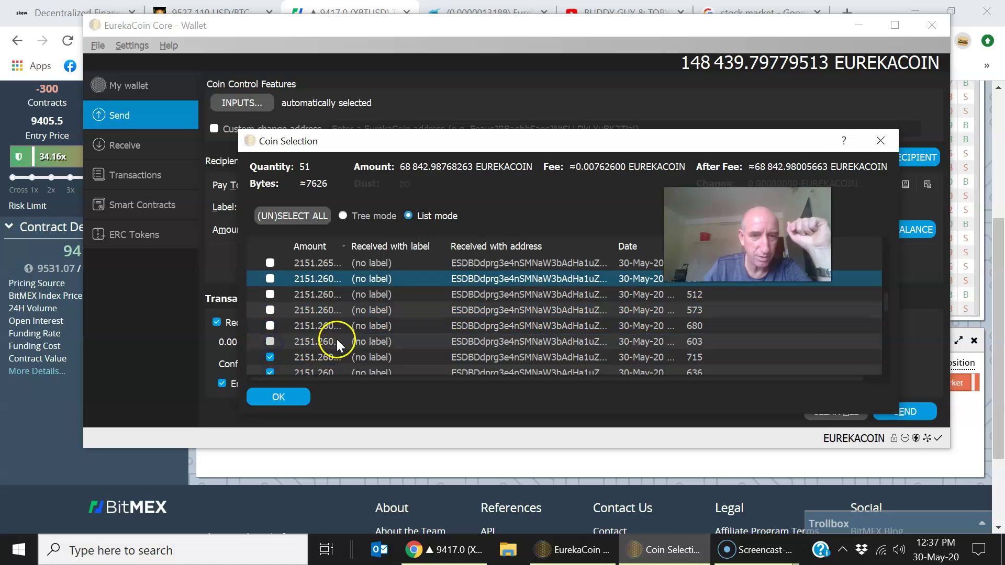
Step: Deselect the next eight 2151.260 coin inputs, from the one with 715 confirmations to the one with 559
scroll(337, 339, down, 1)
click(270, 310)
click(270, 326)
click(270, 342)
click(271, 357)
scroll(291, 349, down, 1)
click(269, 325)
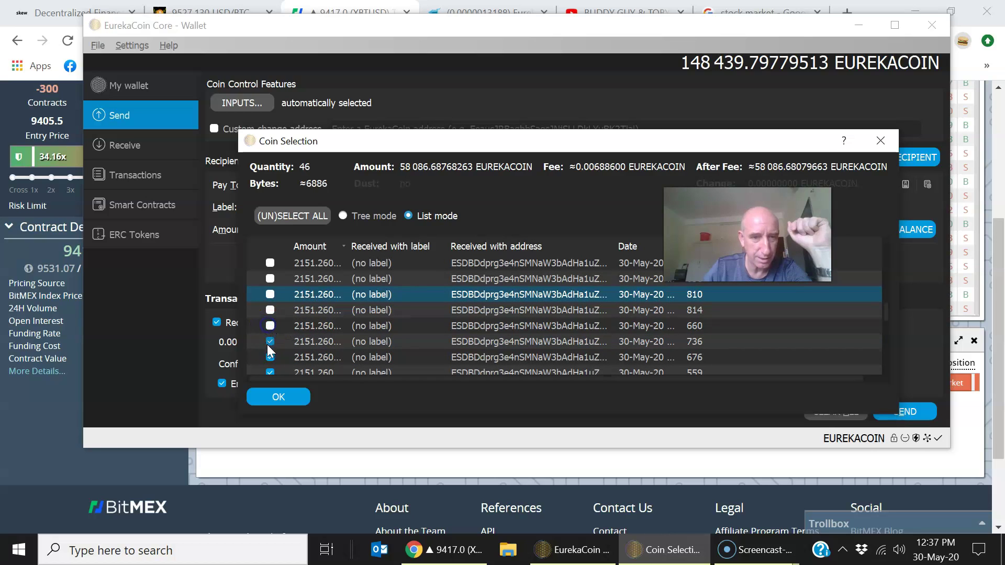
click(270, 342)
click(270, 357)
click(271, 370)
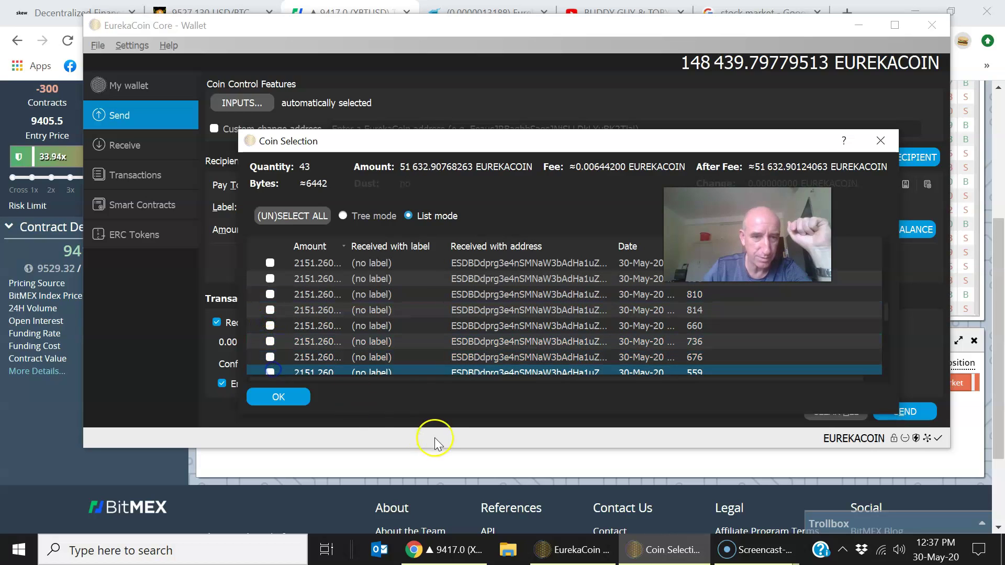
Step: Enlarge and reposition the Coin Selection window so that more of the coin input list is shown
drag(441, 419, 431, 526)
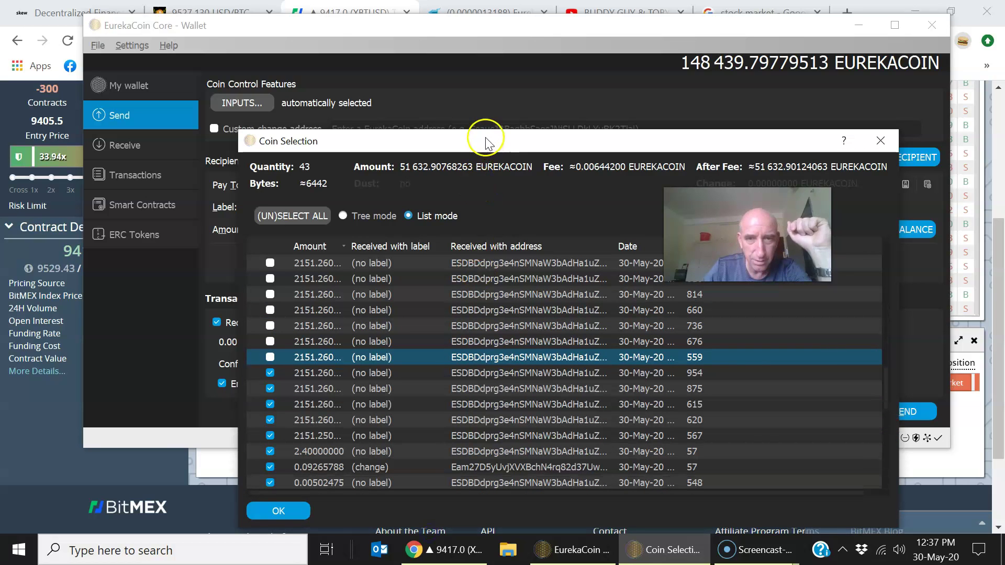
drag(486, 140, 471, 4)
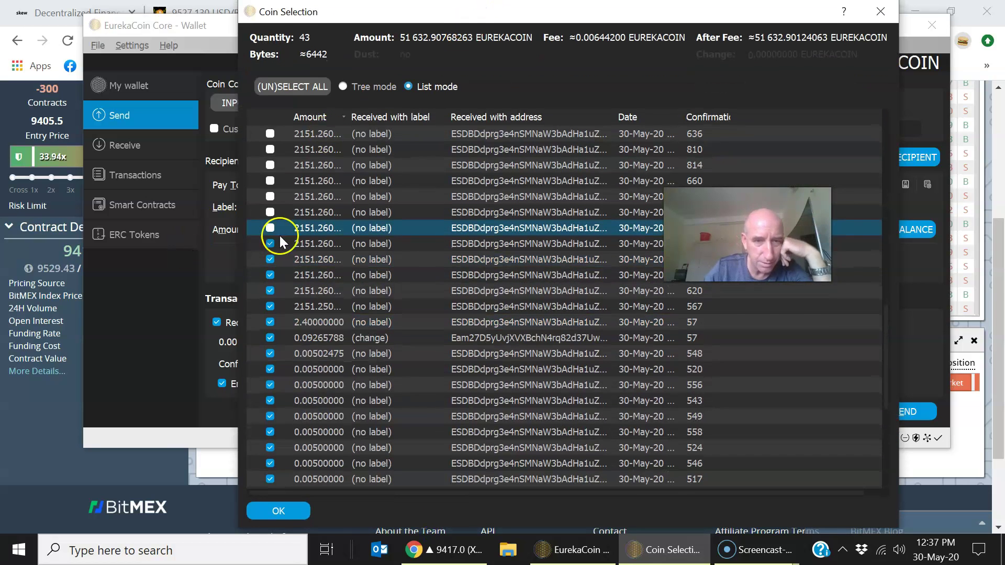
Step: Deselect the last four 2151.260 coin inputs and the single 2151.250 input
click(271, 243)
click(271, 259)
click(270, 274)
click(270, 290)
click(270, 306)
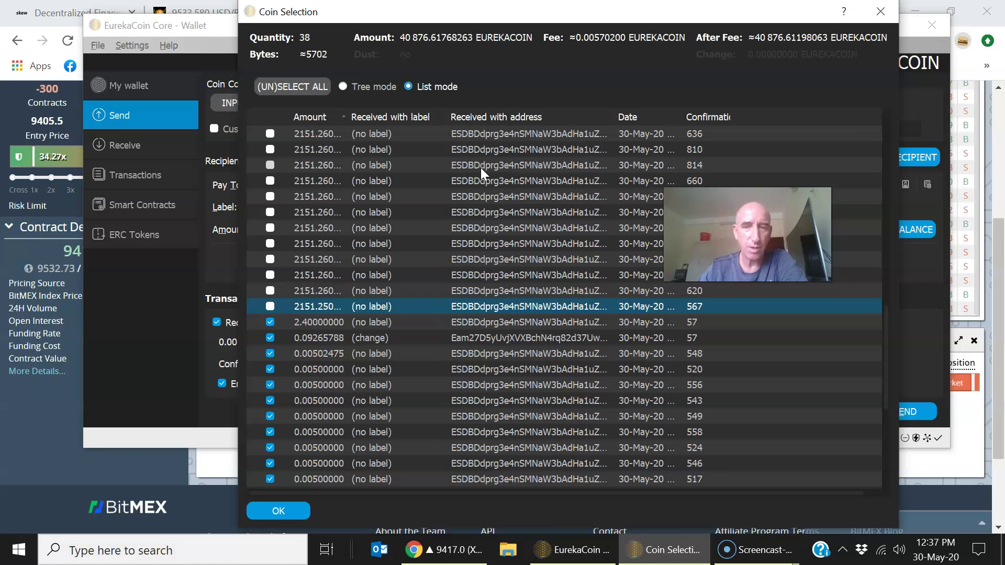
Step: Deselect the nine 4302 coin inputs at the start of the list and the missed 2151.270 input with 770 confirmations
scroll(363, 238, up, 5)
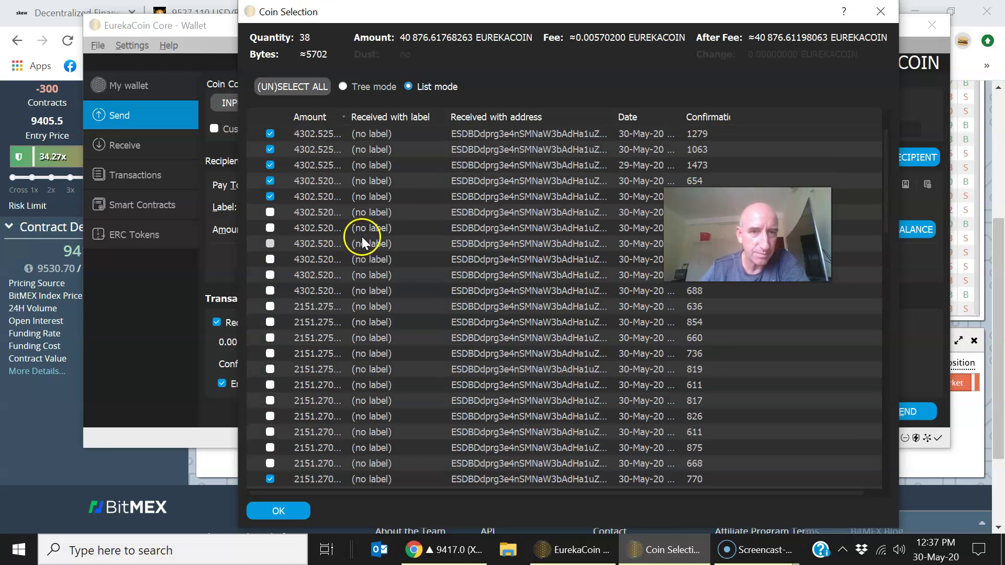
scroll(298, 248, up, 2)
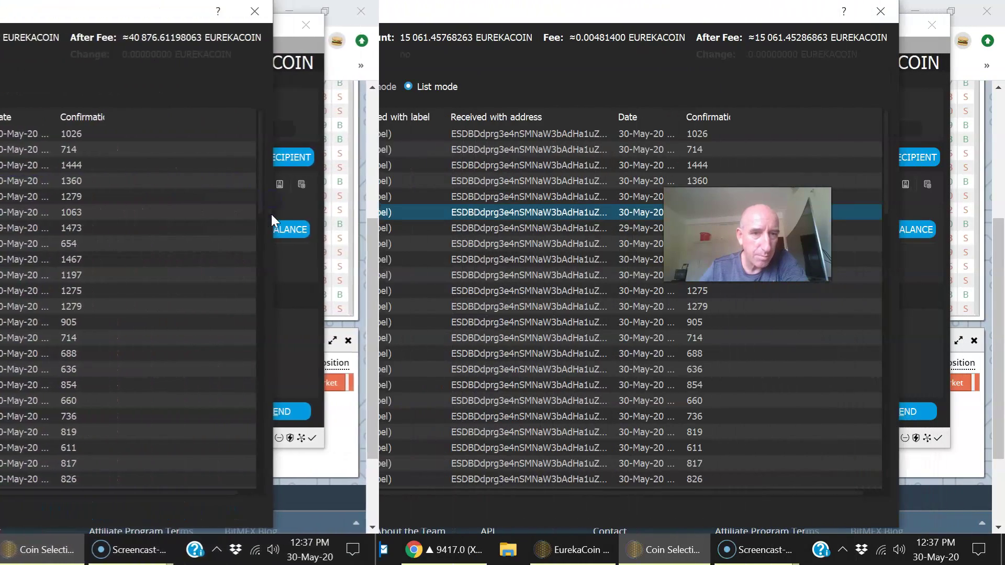
click(272, 244)
click(273, 258)
click(272, 276)
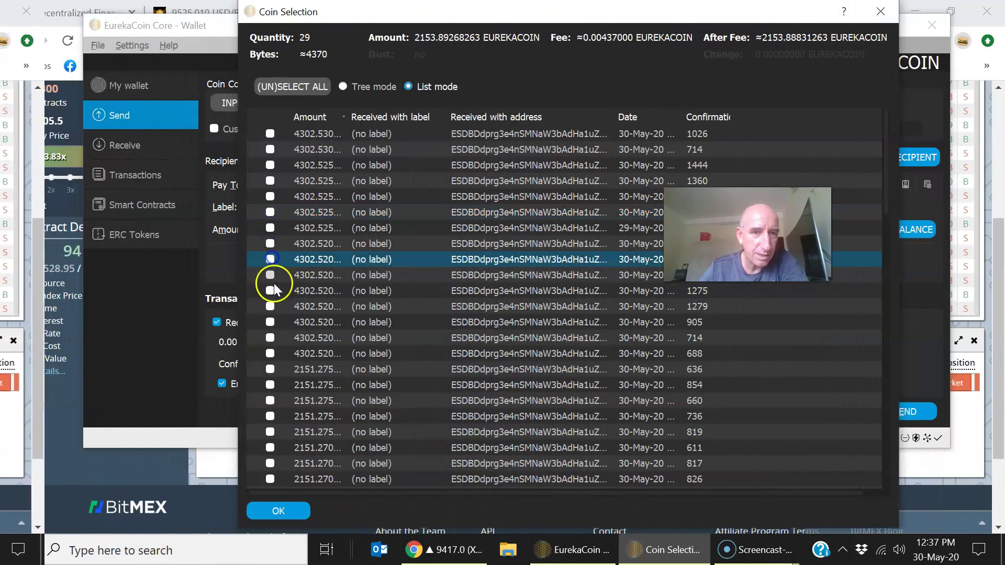
scroll(274, 288, down, 3)
click(270, 400)
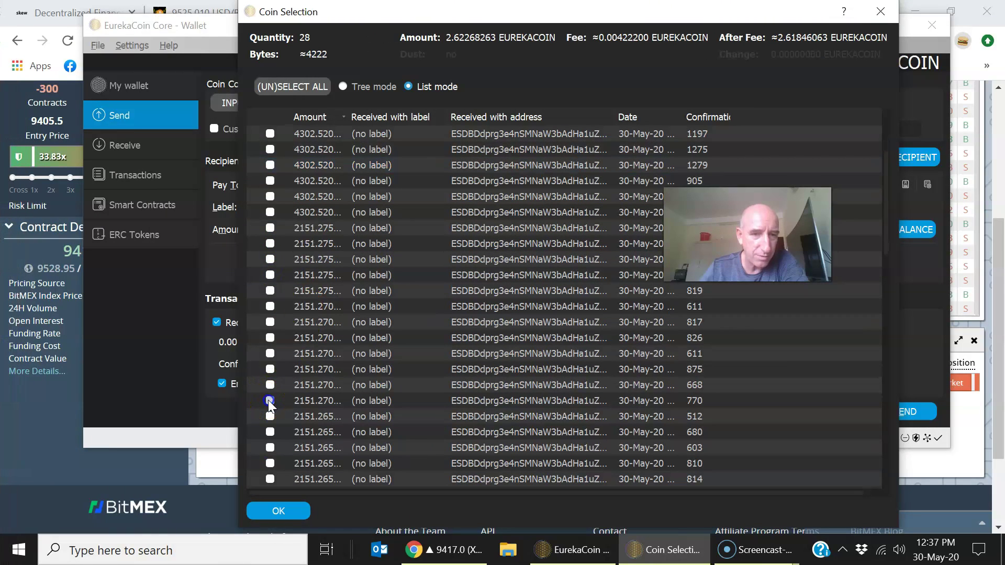
Step: Clear the whole coin selection and select the 2.40000000, 0.09265788, 0.00502475 and first 0.00500000 EUREKACOIN inputs
scroll(451, 356, down, 2)
scroll(420, 321, down, 10)
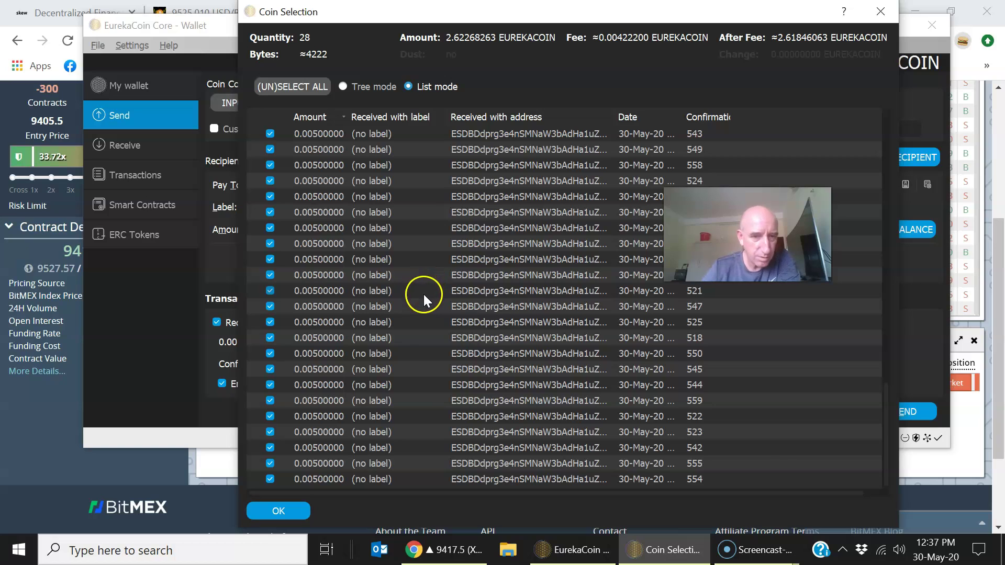
scroll(424, 294, up, 7)
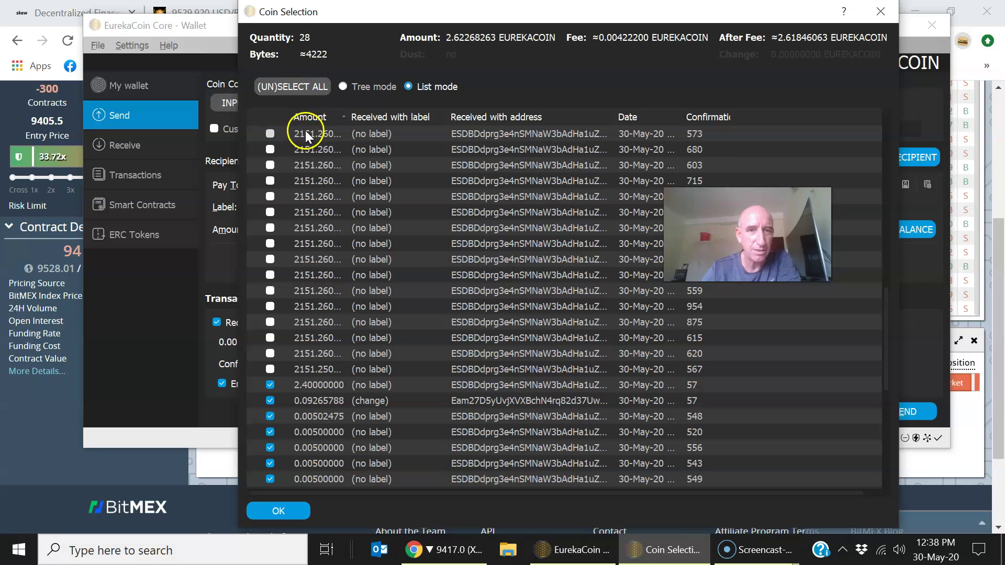
scroll(605, 330, down, 1)
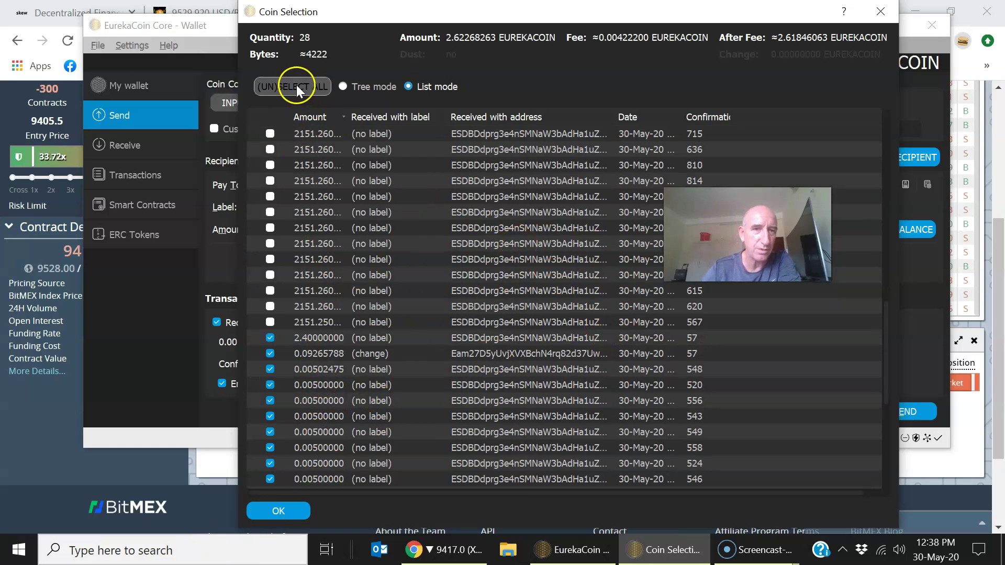
click(315, 87)
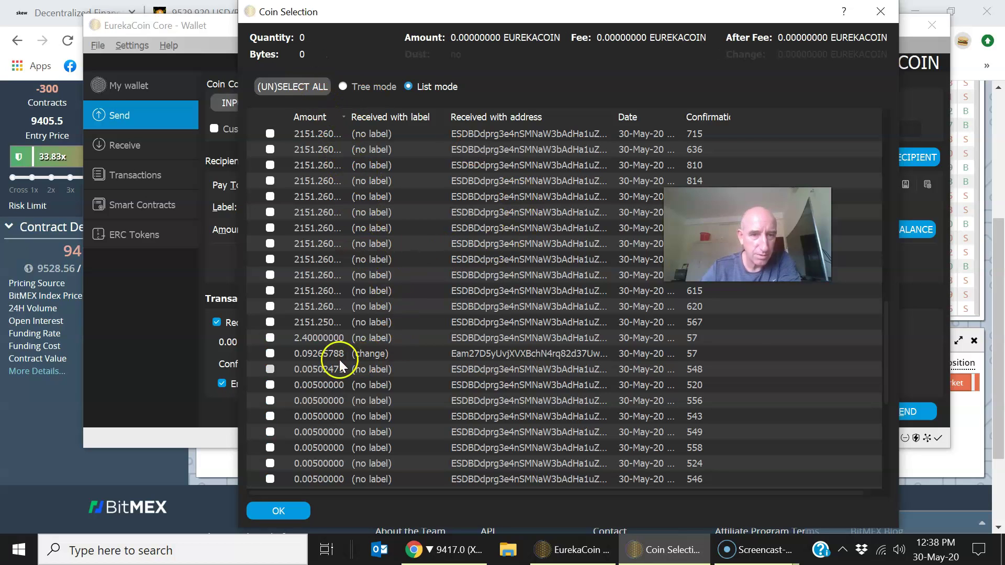
click(270, 338)
click(271, 355)
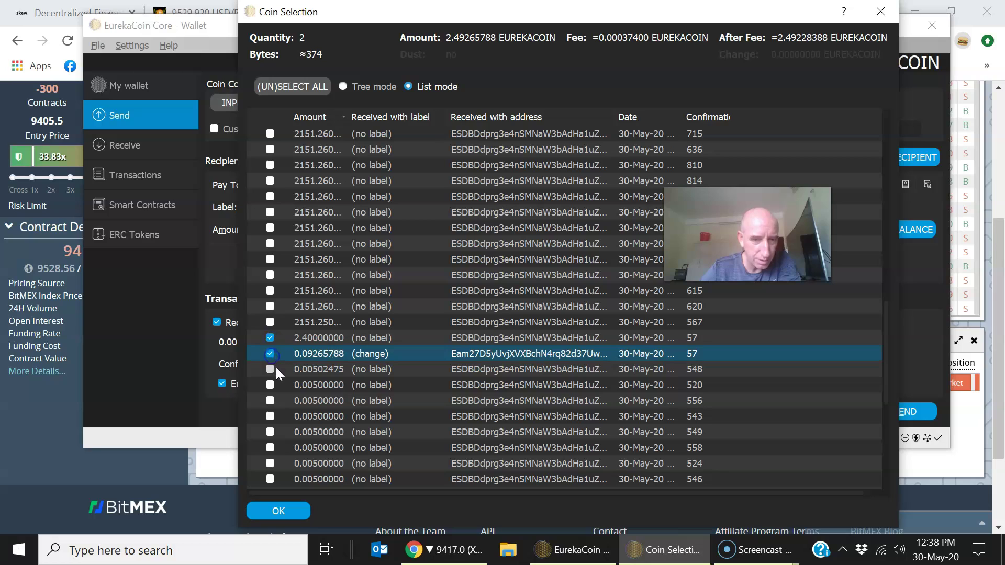
click(270, 369)
click(270, 385)
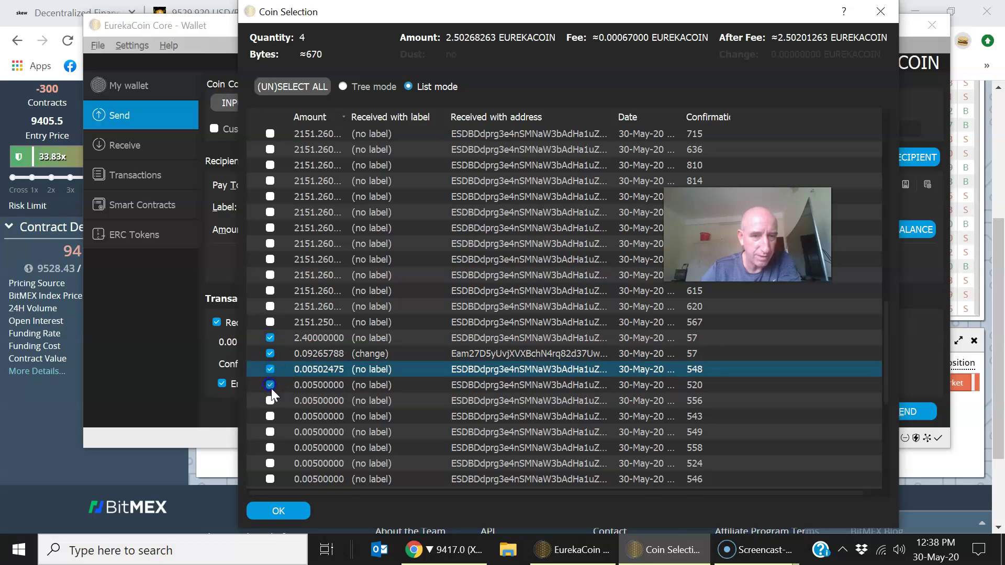
Step: Add the next six 0.00500000 coin inputs to the selection, down to the one with 546 confirmations
click(270, 401)
click(270, 417)
click(271, 432)
click(270, 448)
click(270, 463)
click(271, 480)
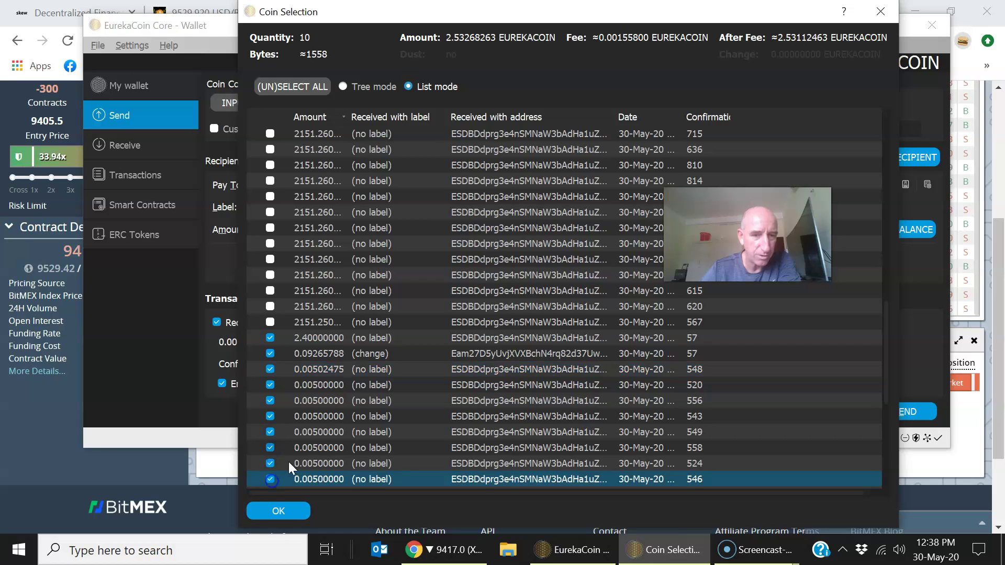
Step: Add the seven following 0.00500000 coin inputs, from the one with 517 confirmations to the one with 547
scroll(325, 429, down, 4)
click(270, 307)
click(270, 322)
click(270, 354)
click(270, 369)
click(269, 384)
click(270, 402)
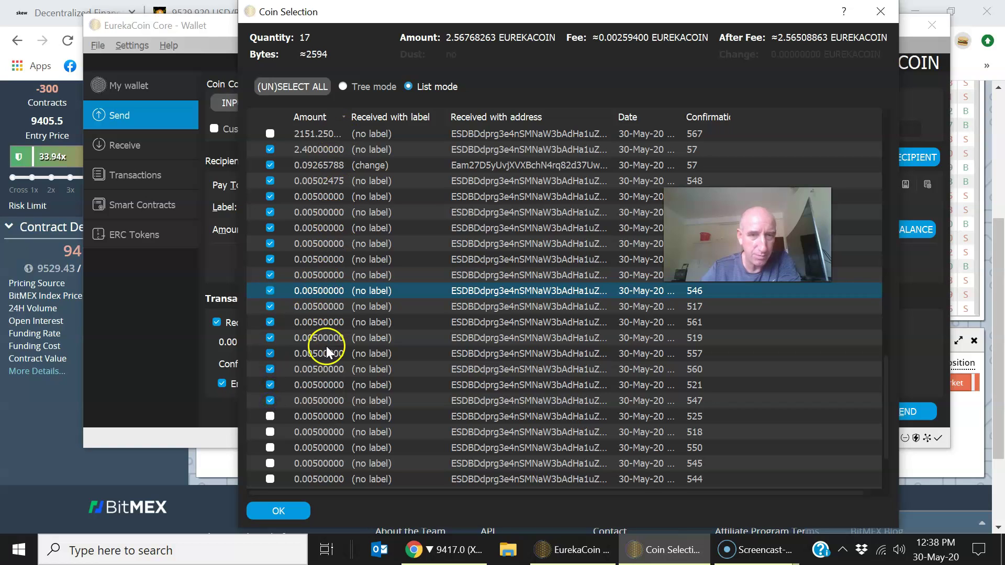
Step: Add the five 0.00500000 coin inputs with 525, 518, 550, 545 and 544 confirmations to the selection
click(271, 416)
click(271, 432)
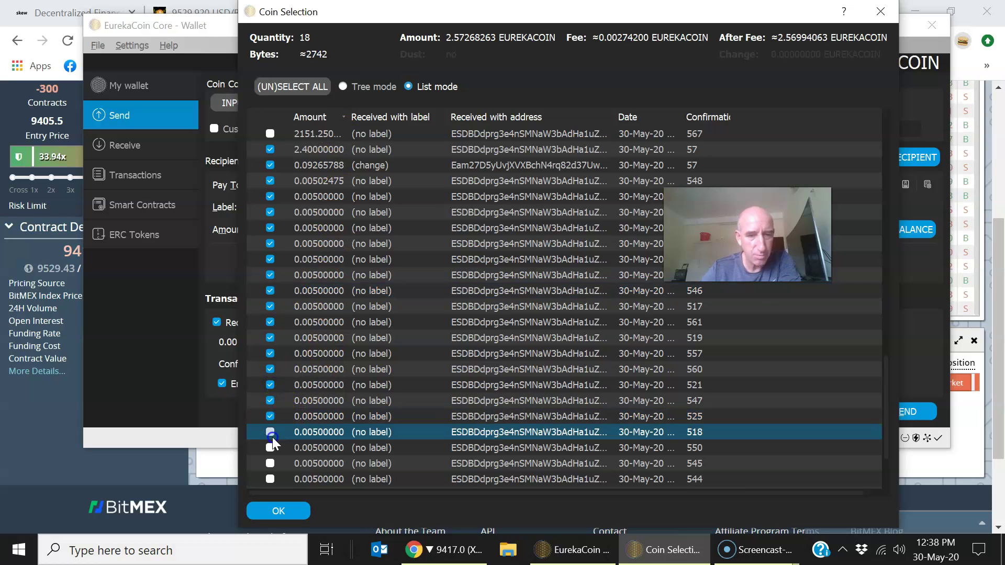
click(270, 448)
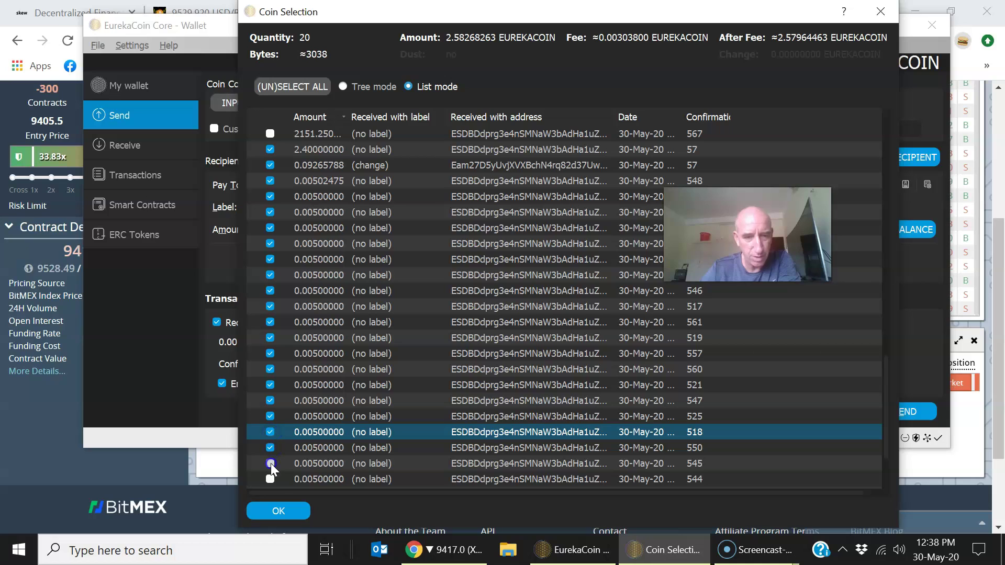
click(270, 464)
click(270, 479)
Step: Select the last six 0.00500000 coin inputs at the end of the list and confirm the coin selection
scroll(364, 423, down, 2)
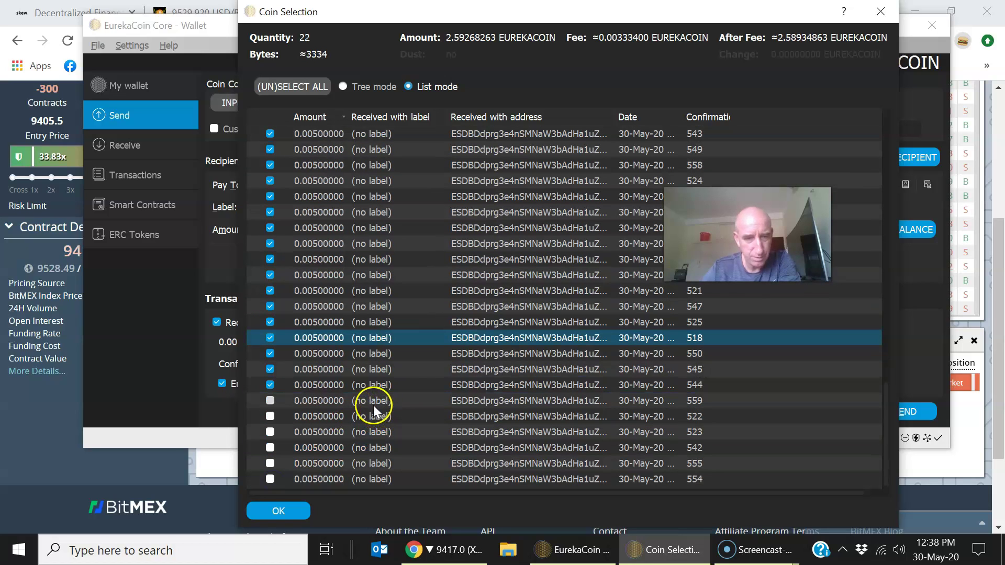
click(269, 401)
click(269, 416)
click(269, 431)
click(269, 446)
click(269, 462)
click(269, 478)
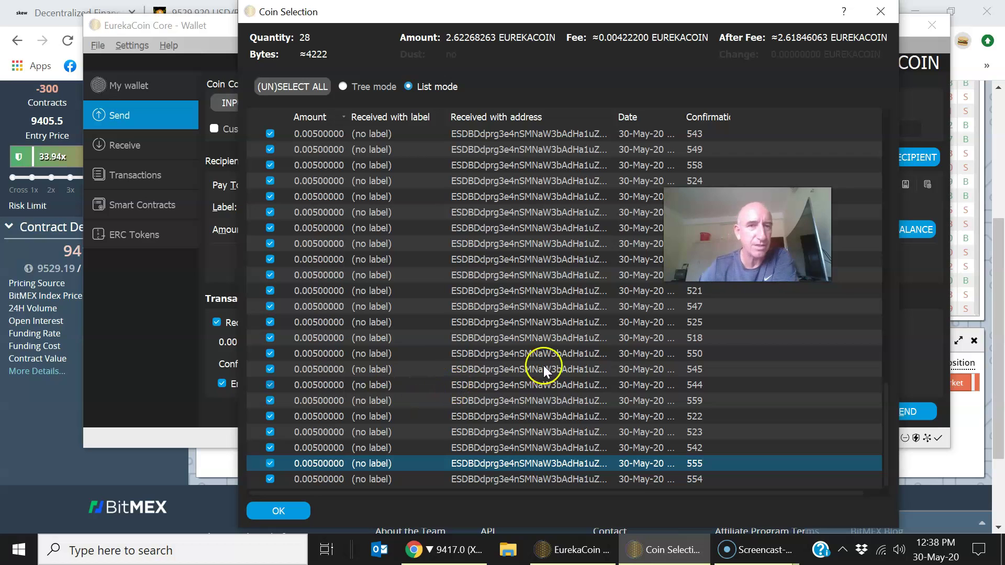
scroll(462, 287, up, 6)
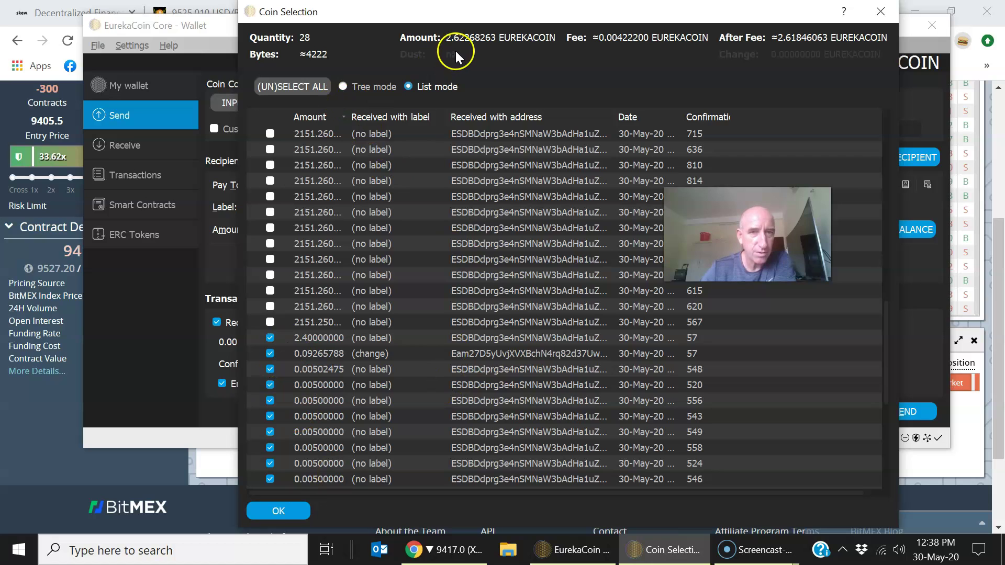
click(279, 511)
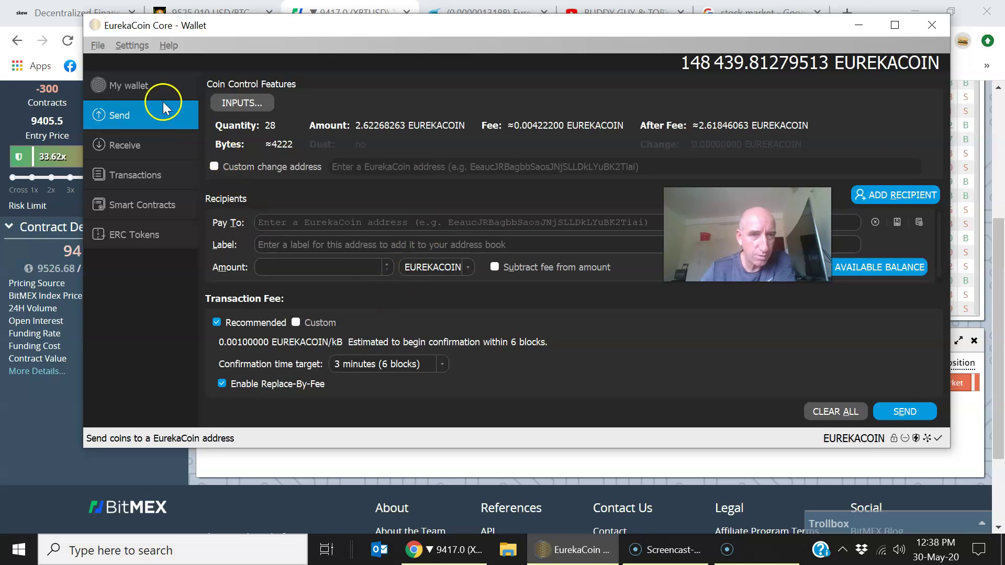
Step: Copy the wallet's own receiving address from the details of the most recent mined transaction and close the details
click(139, 87)
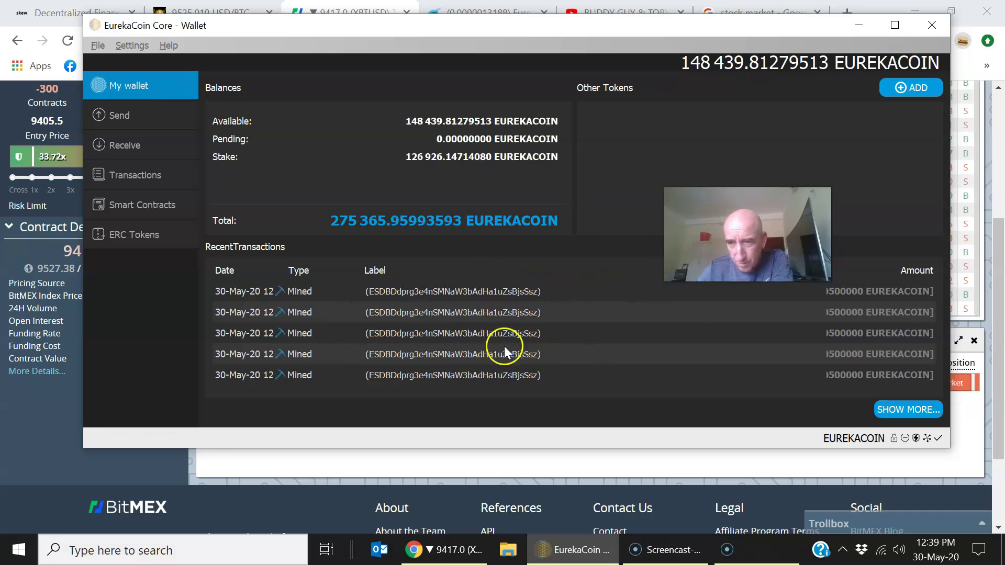
click(496, 293)
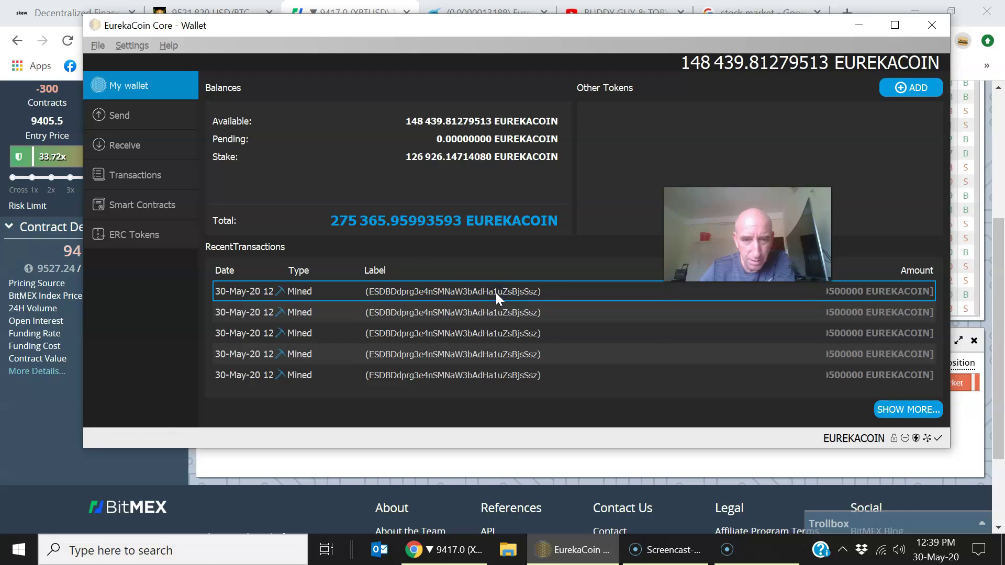
double_click(495, 293)
drag(376, 257, 575, 256)
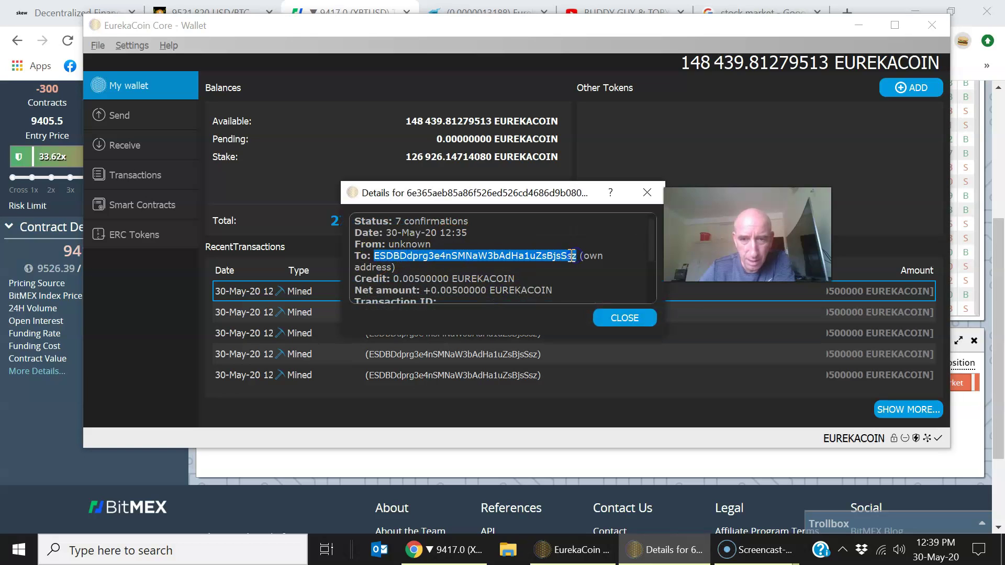
right_click(576, 256)
right_click(561, 251)
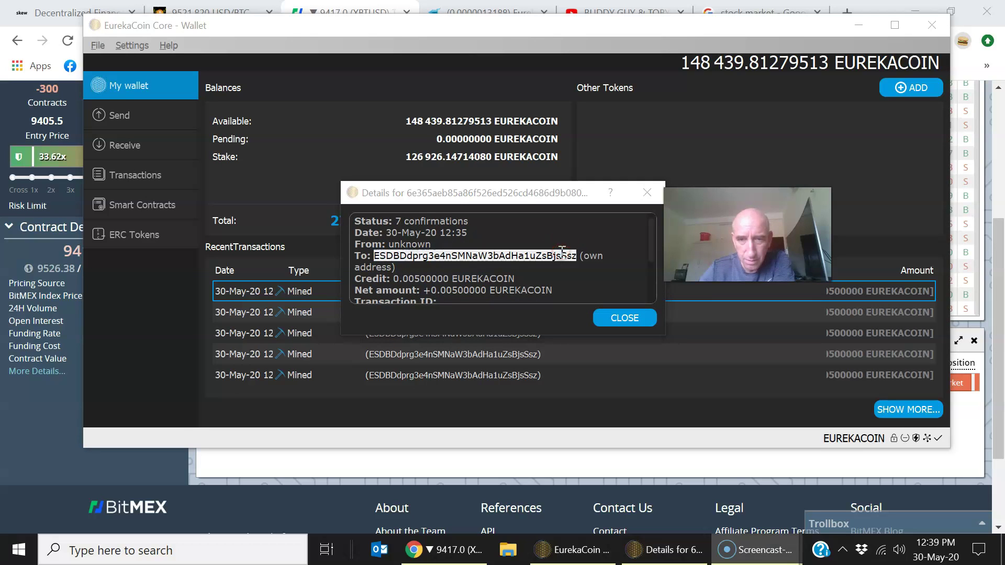
right_click(538, 256)
click(560, 266)
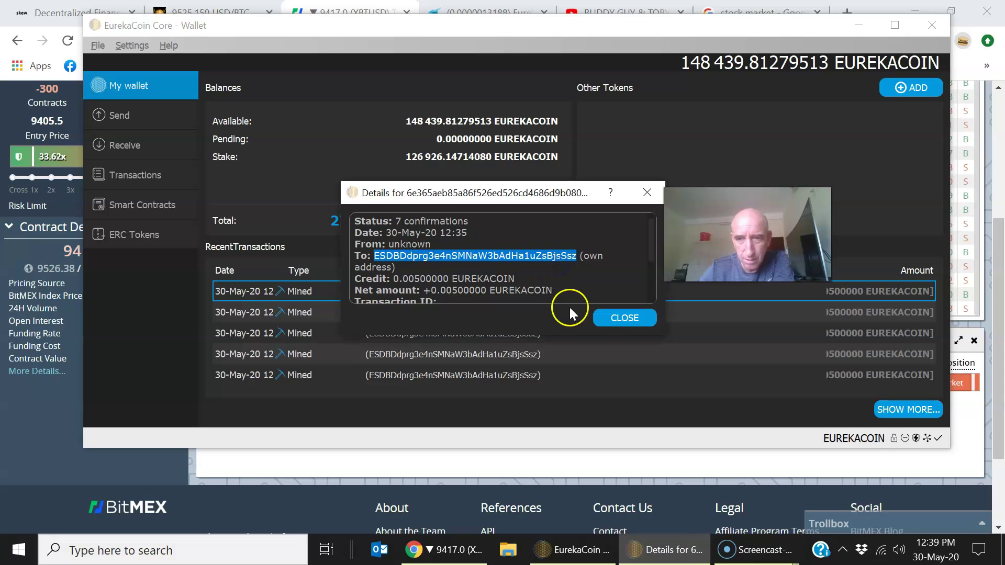
click(620, 319)
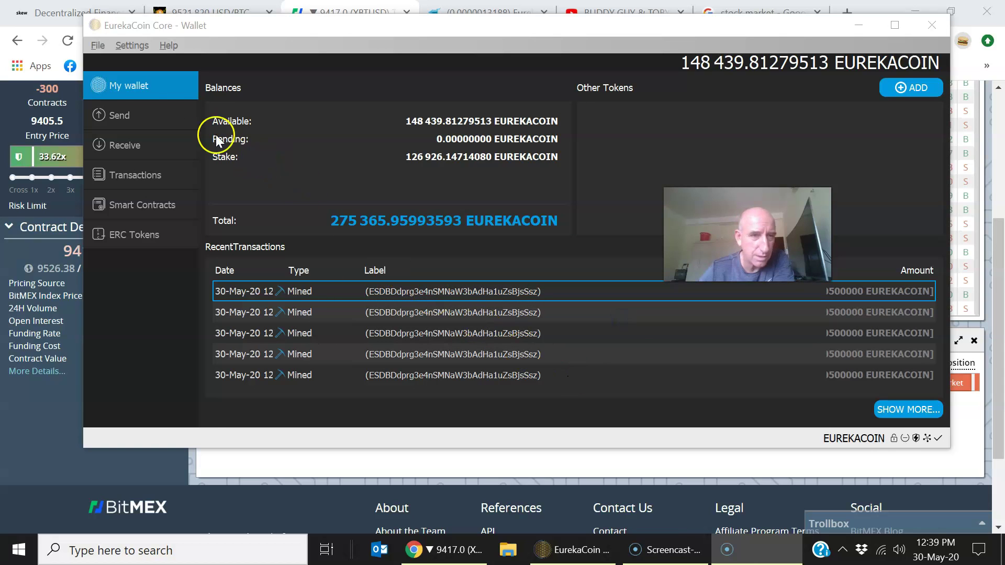
Step: Fill the send form with the copied own address and an amount of 2.5 EUREKACOIN, and clear the form without sending
click(152, 114)
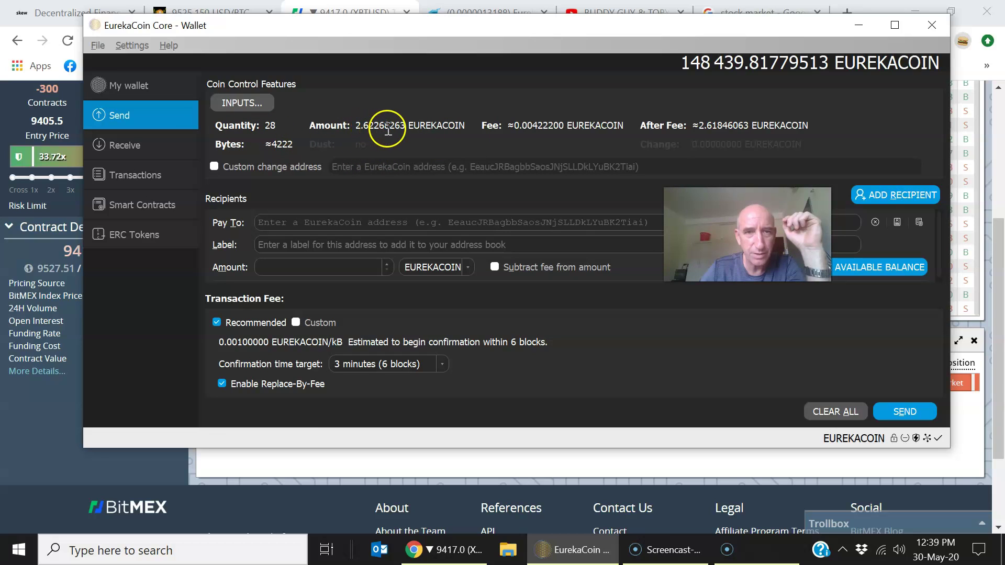
right_click(325, 215)
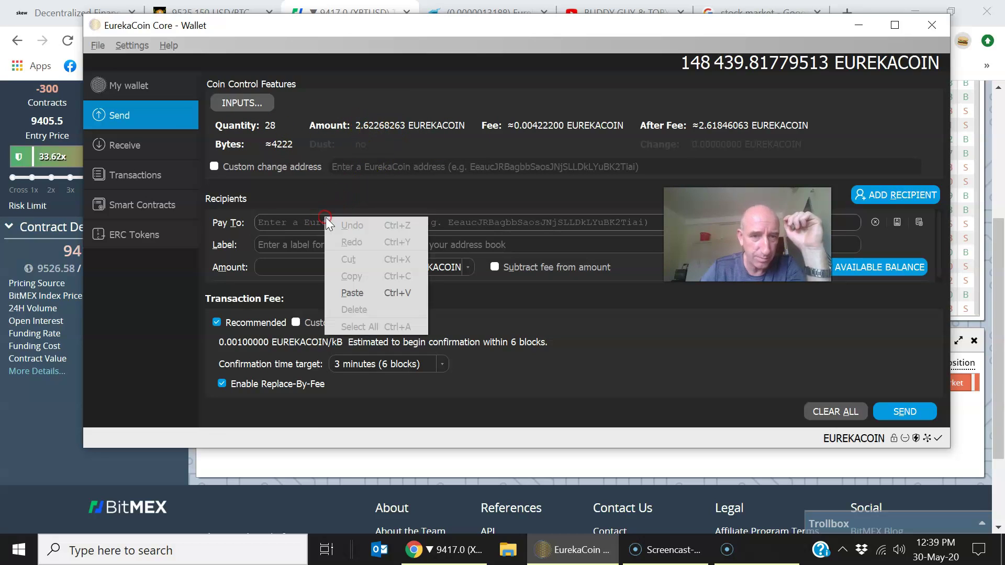
click(366, 289)
click(311, 270)
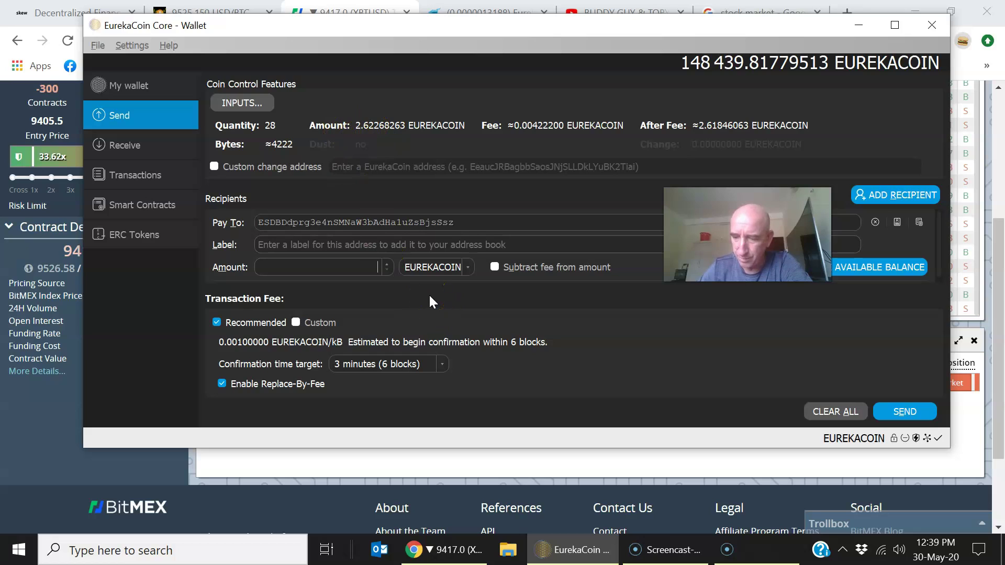
text(2.6)
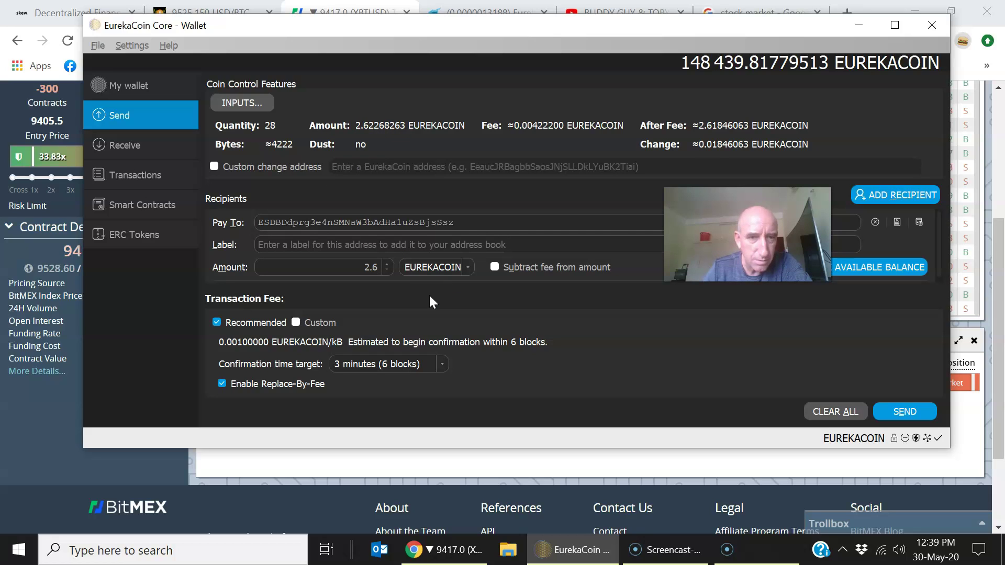
text(3)
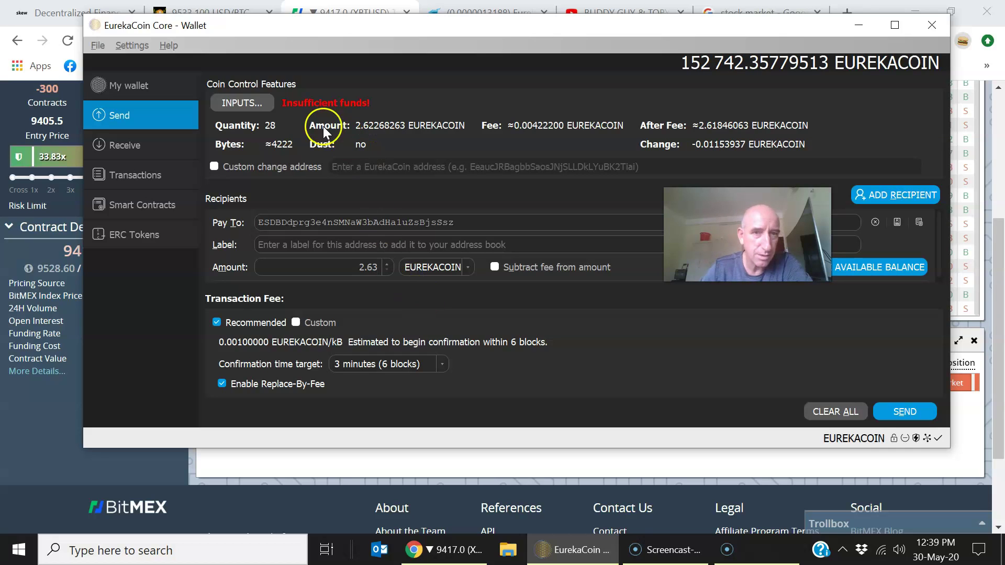
key(BackSpace)
key(BackSpace)
text(5)
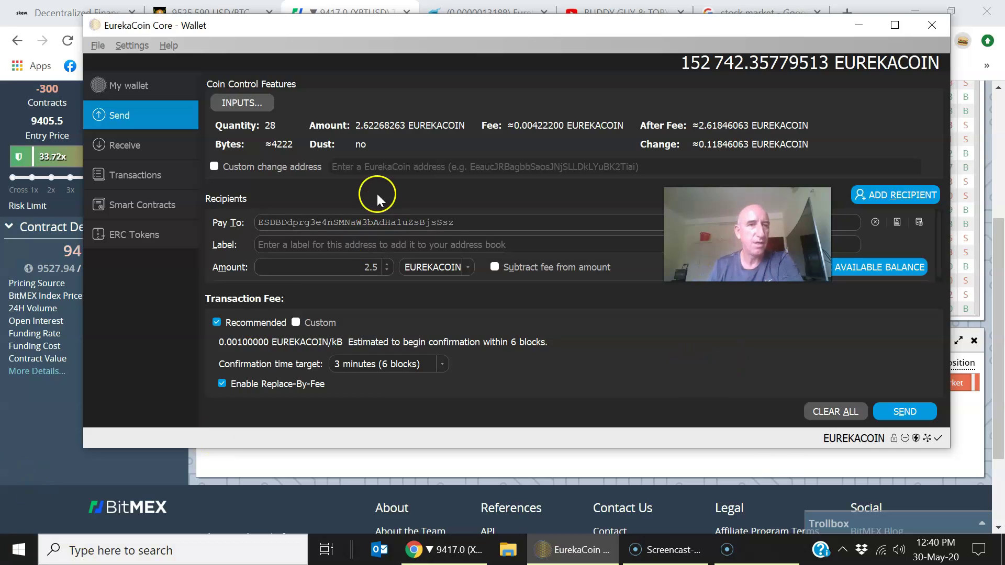
click(846, 407)
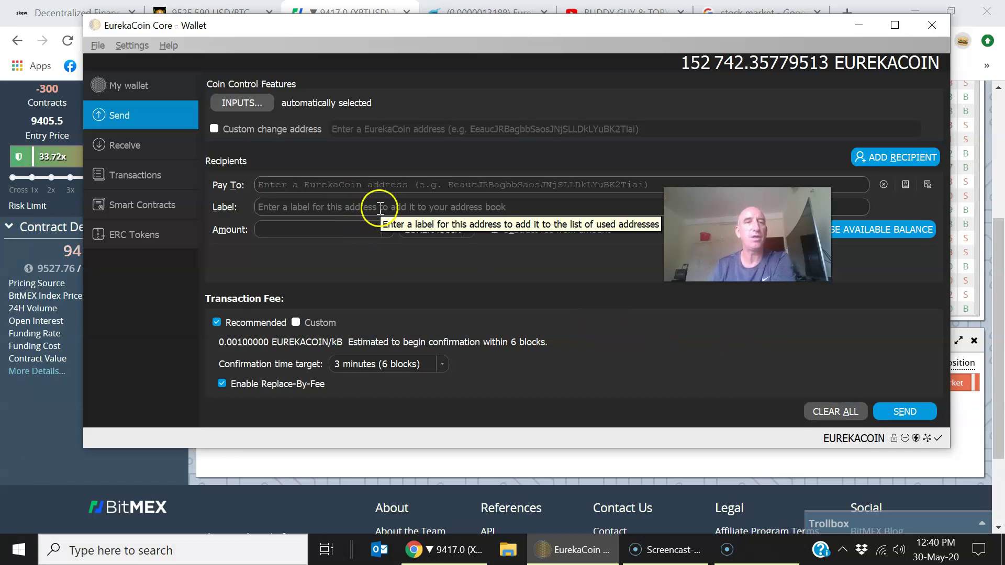
Step: Select all coin inputs at once in coin control, confirm the selection, and clear the send form
click(233, 100)
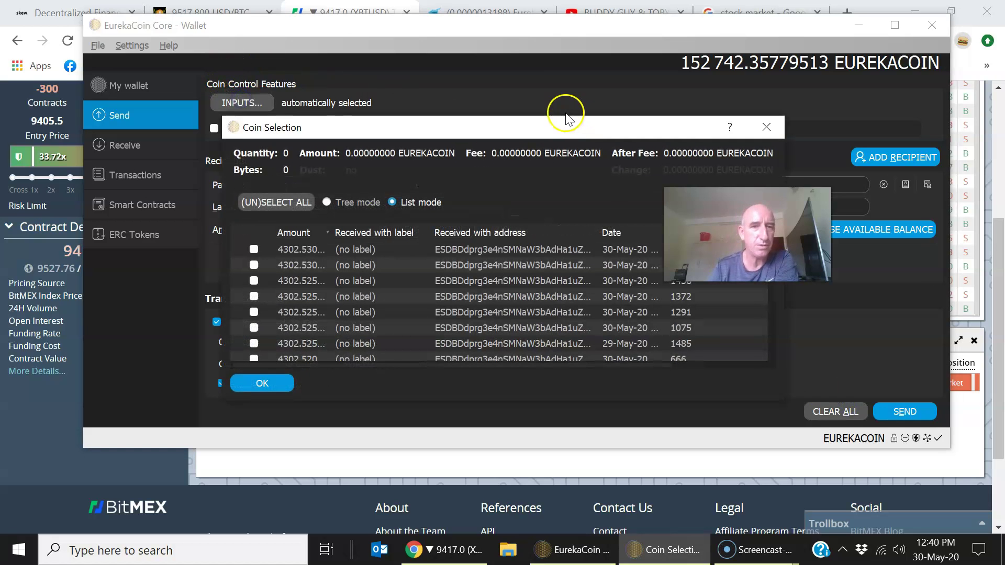
click(288, 205)
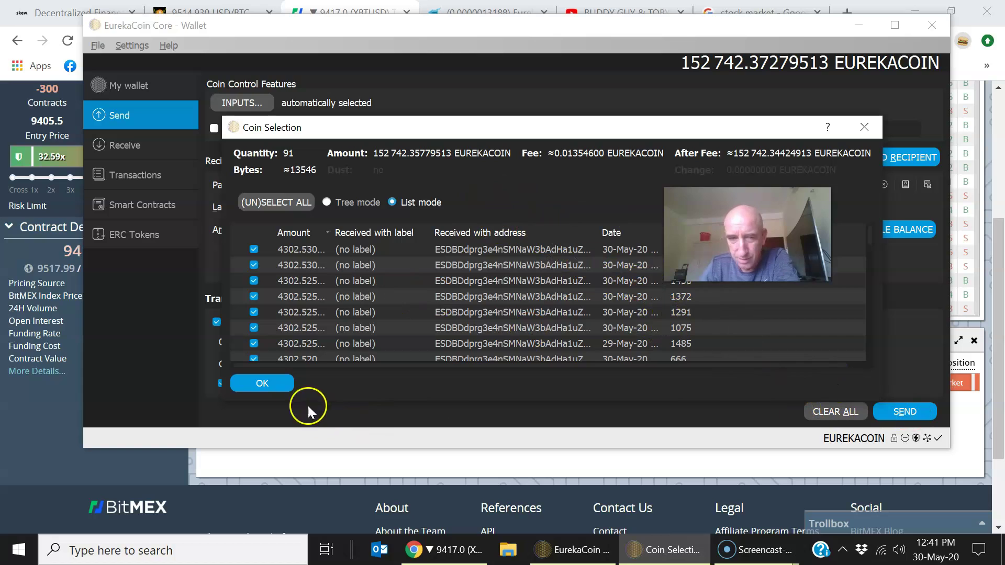
click(272, 386)
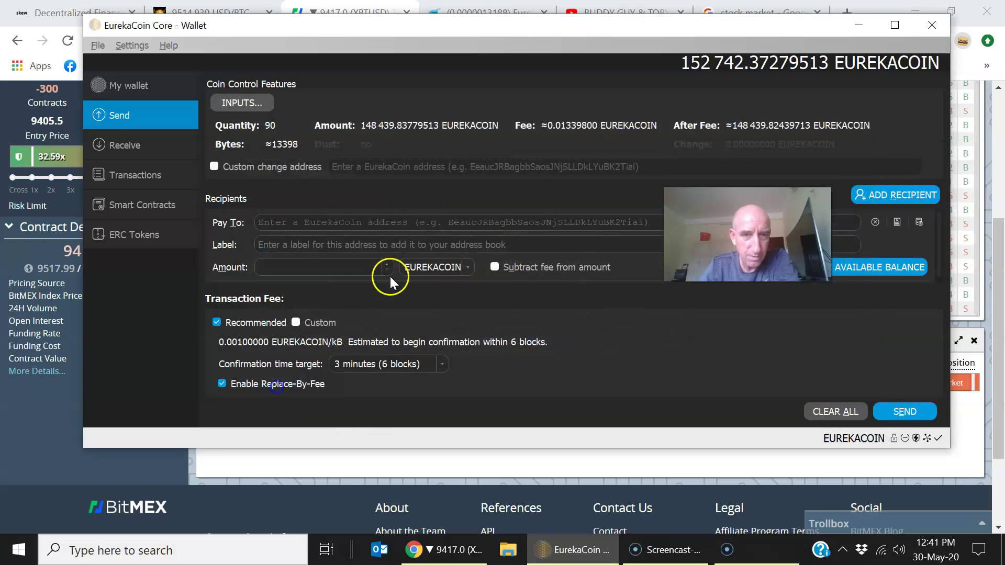
click(832, 412)
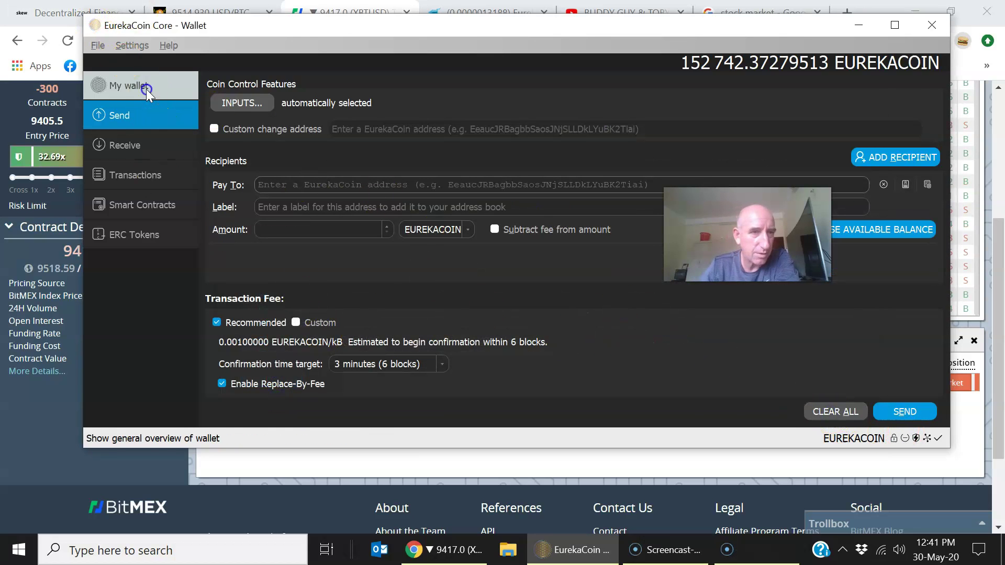
Step: Show the full transaction history from the wallet overview and examine the amounts of the mined entries
click(146, 88)
click(913, 409)
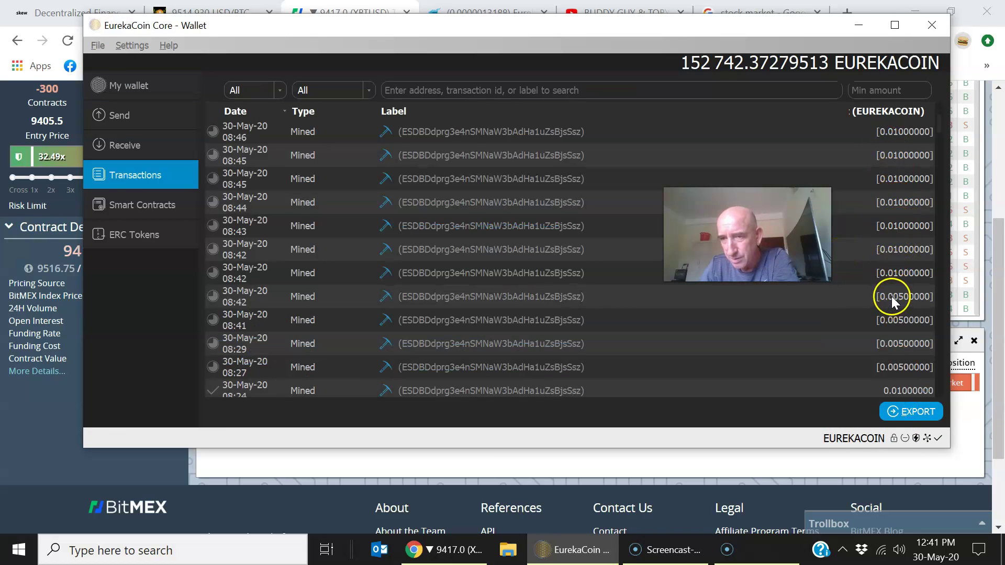
mouse_move(893, 301)
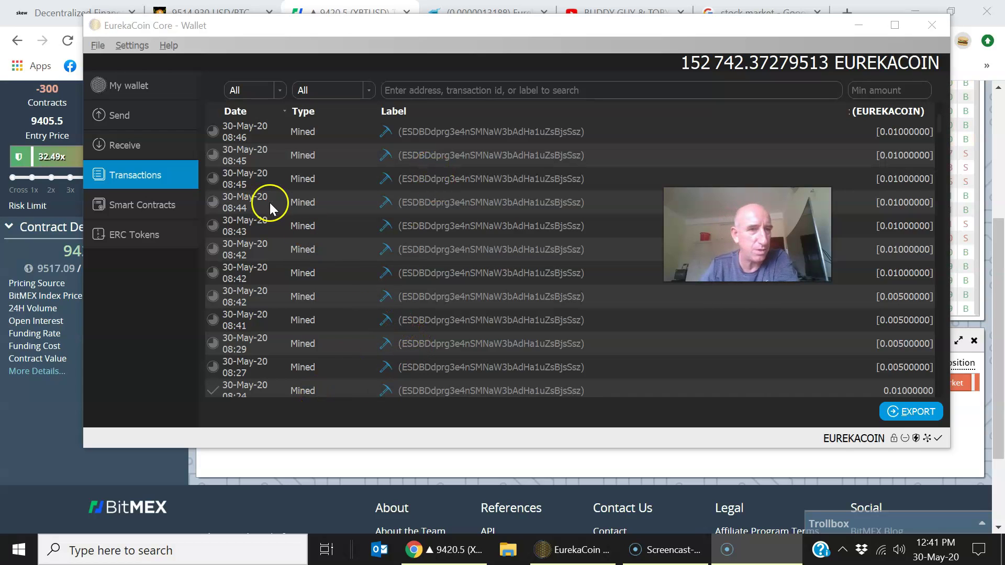
Step: Select all coin inputs in coin control, examine their amounts and confirmations throughout the list, and close the coin selection
click(158, 112)
click(254, 106)
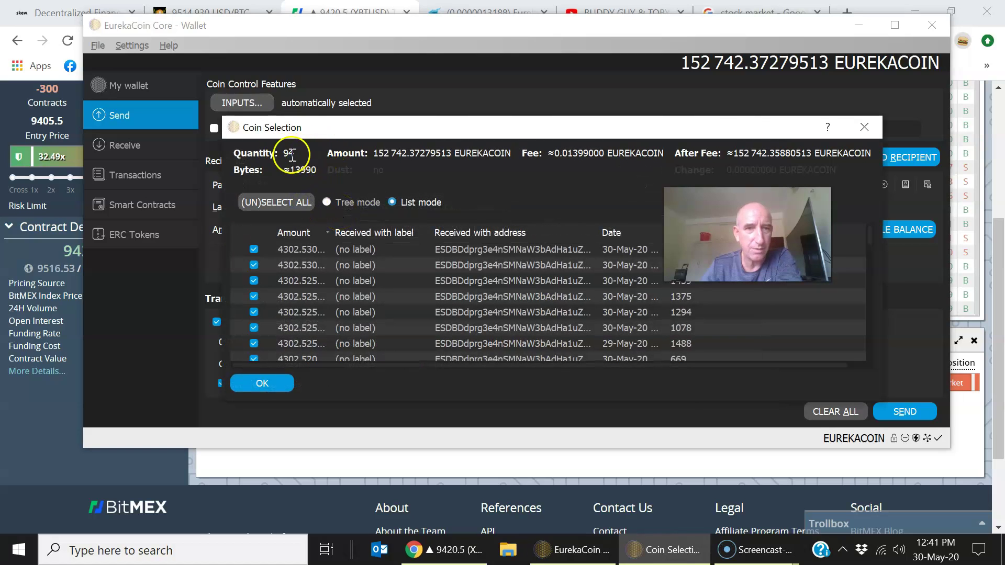
scroll(354, 317, down, 5)
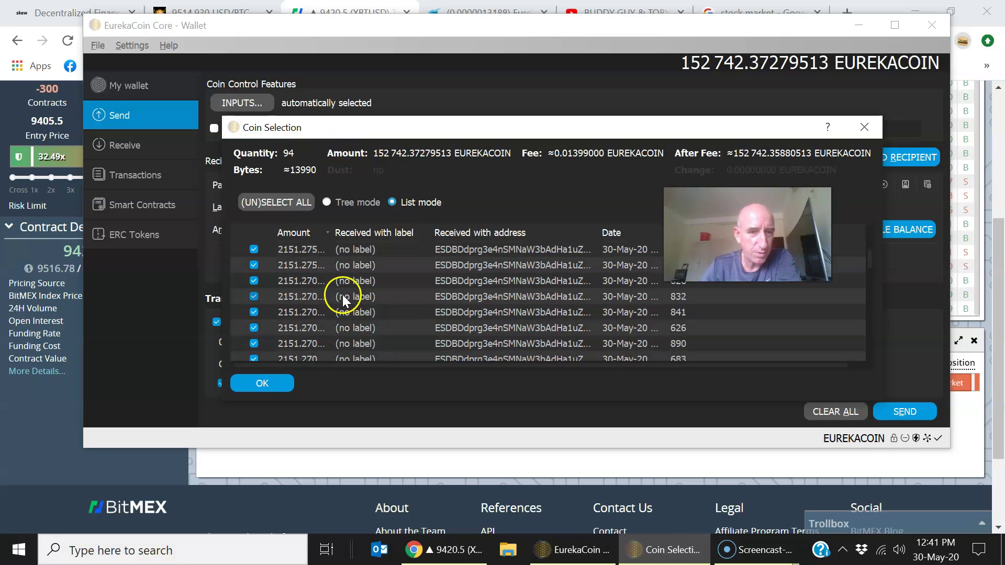
scroll(338, 290, down, 10)
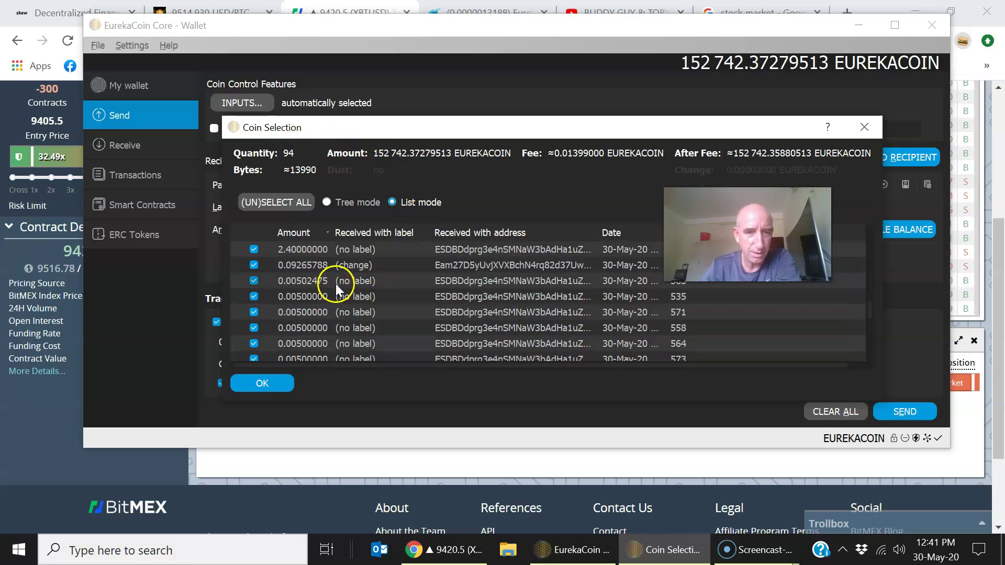
scroll(335, 285, up, 8)
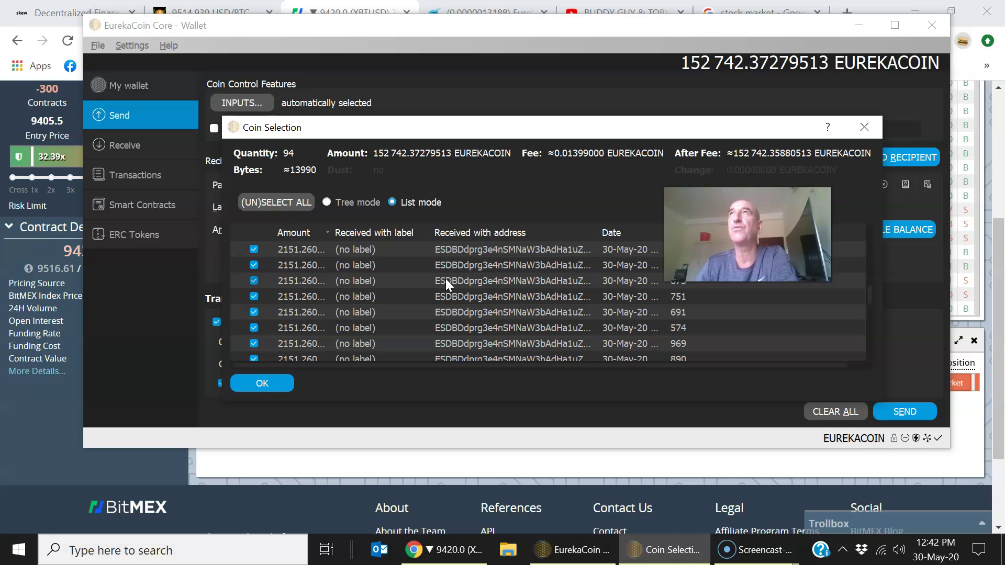
scroll(366, 316, down, 3)
scroll(335, 306, up, 5)
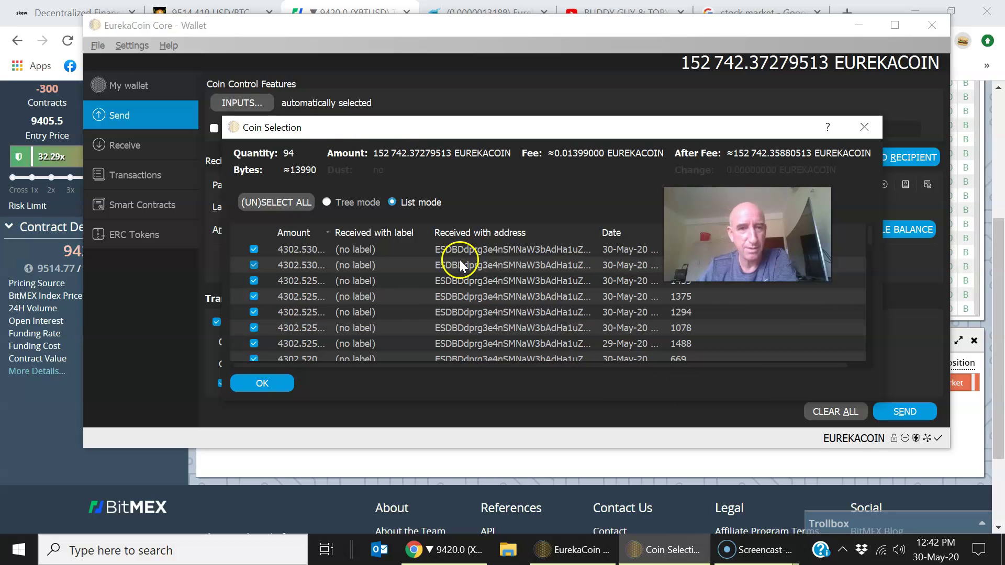
scroll(471, 285, down, 5)
scroll(492, 294, down, 3)
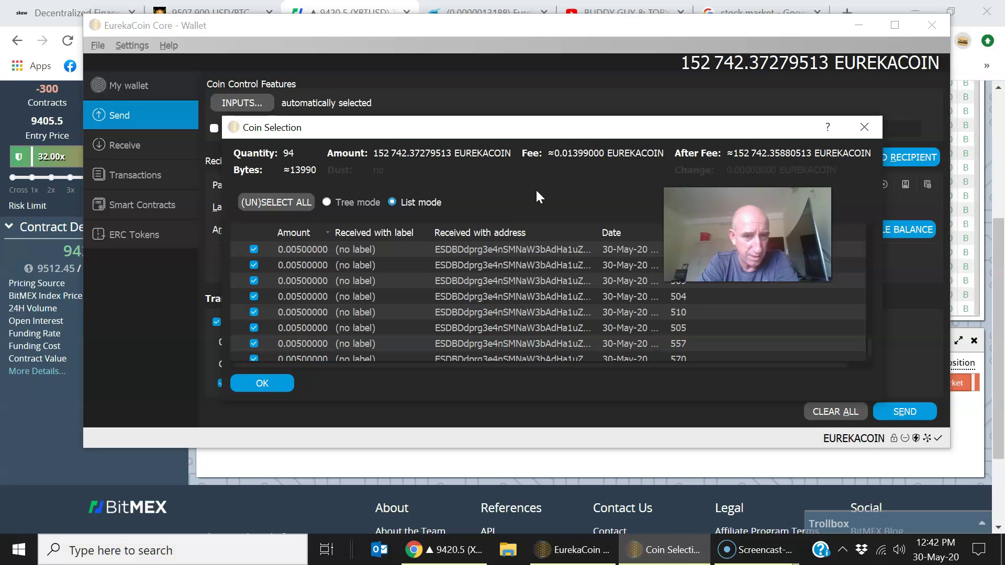
click(491, 245)
click(629, 263)
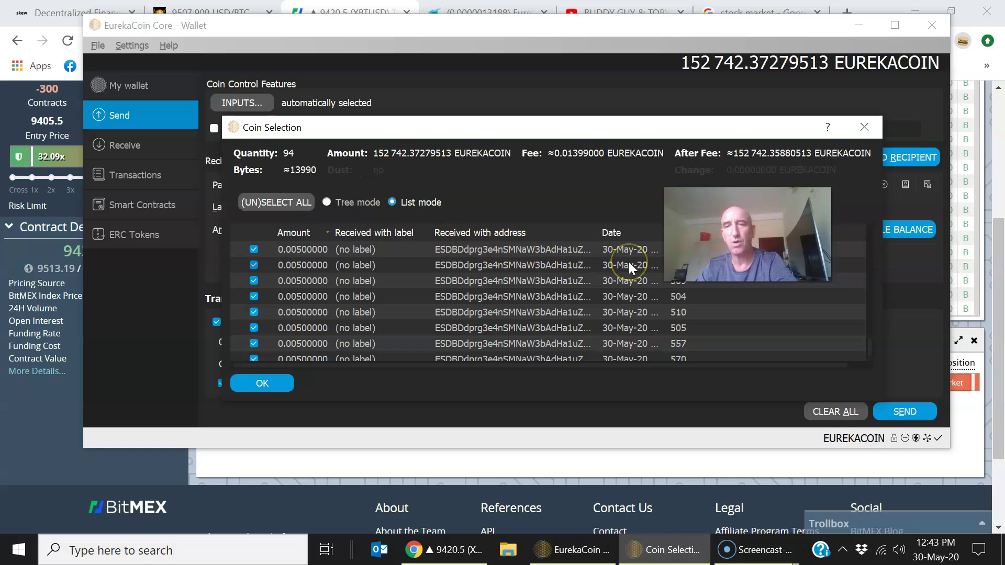
click(555, 253)
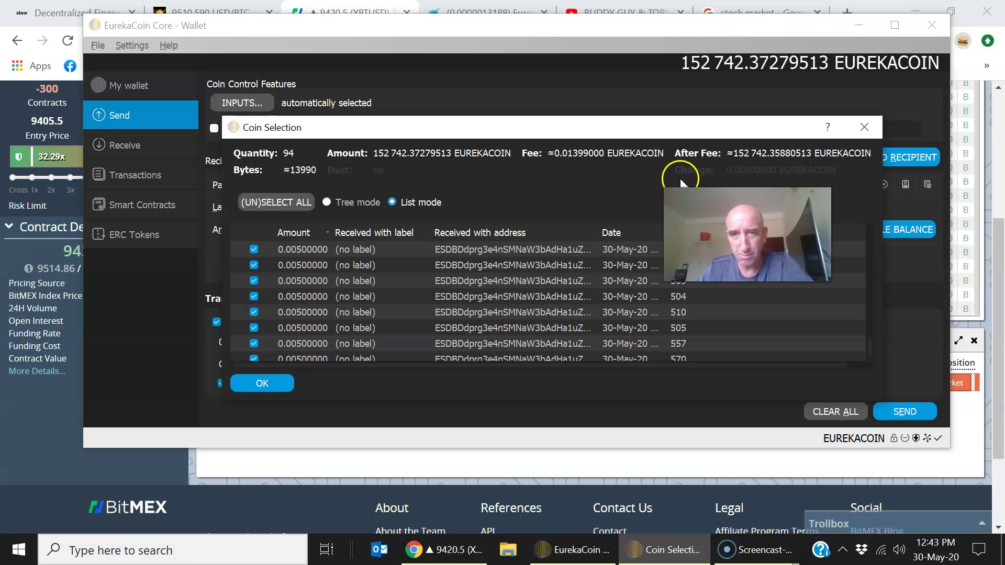
click(865, 128)
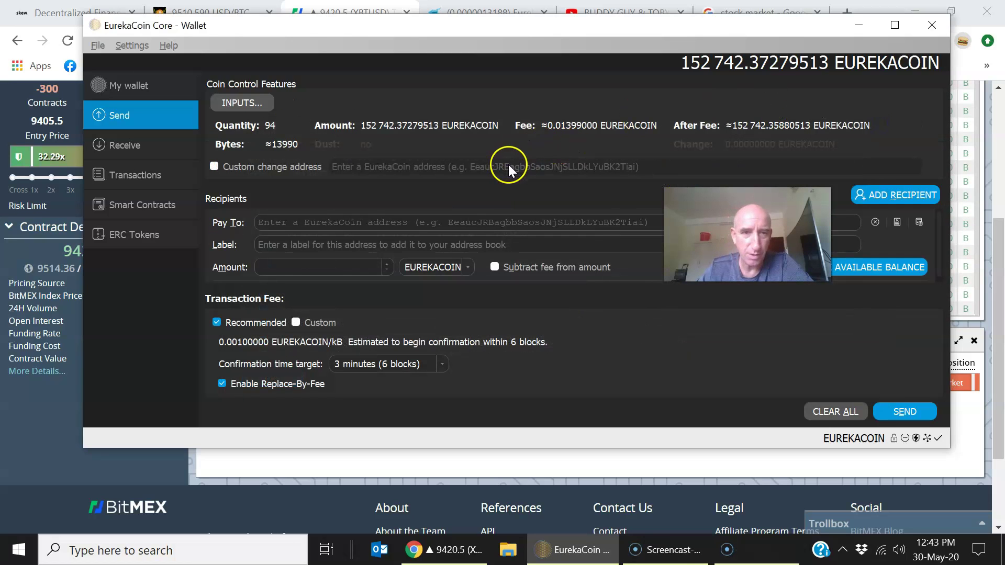
Step: Open the debug console, enter the dumpprivkey command without an address, and close the debug window without running it
click(142, 88)
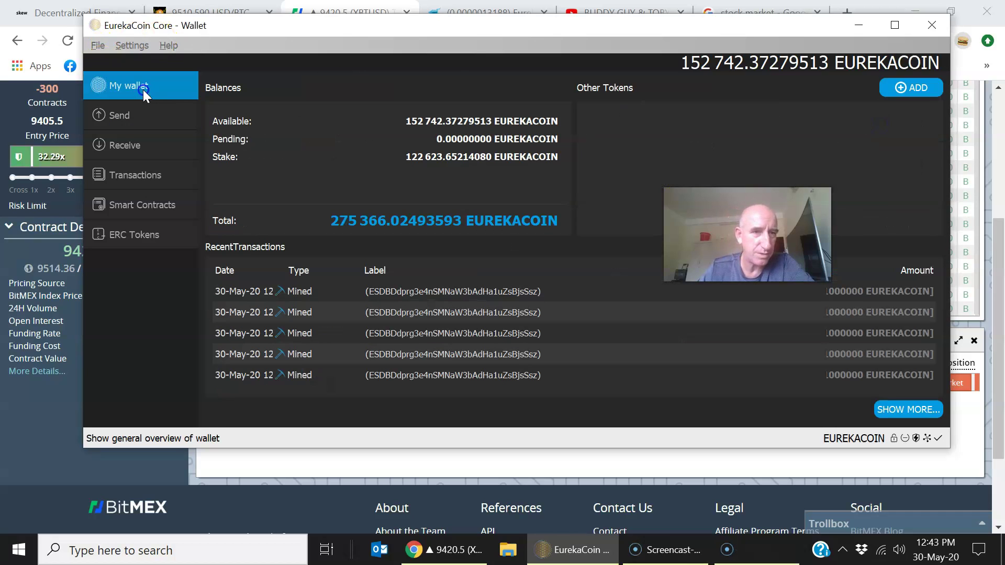
click(164, 45)
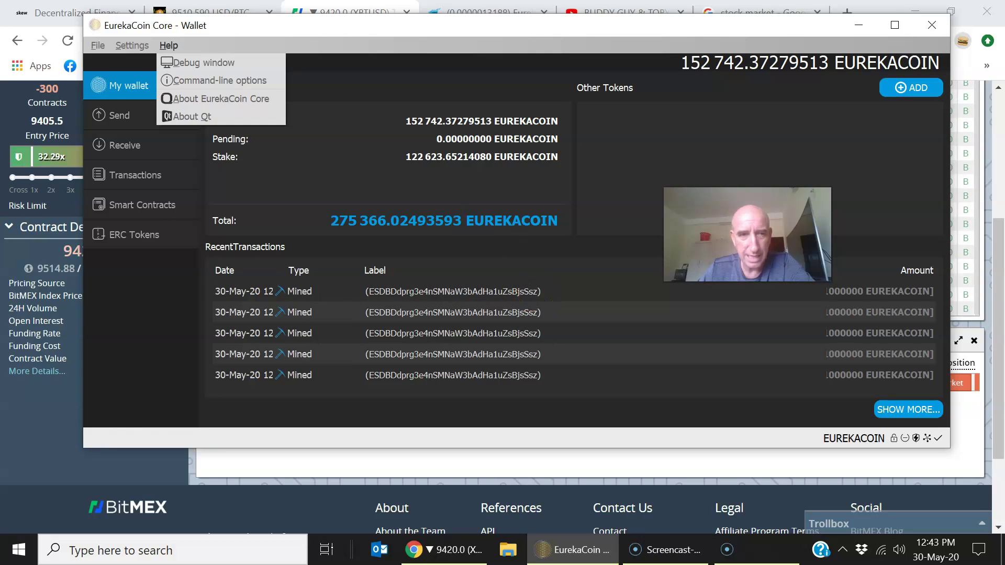
click(192, 62)
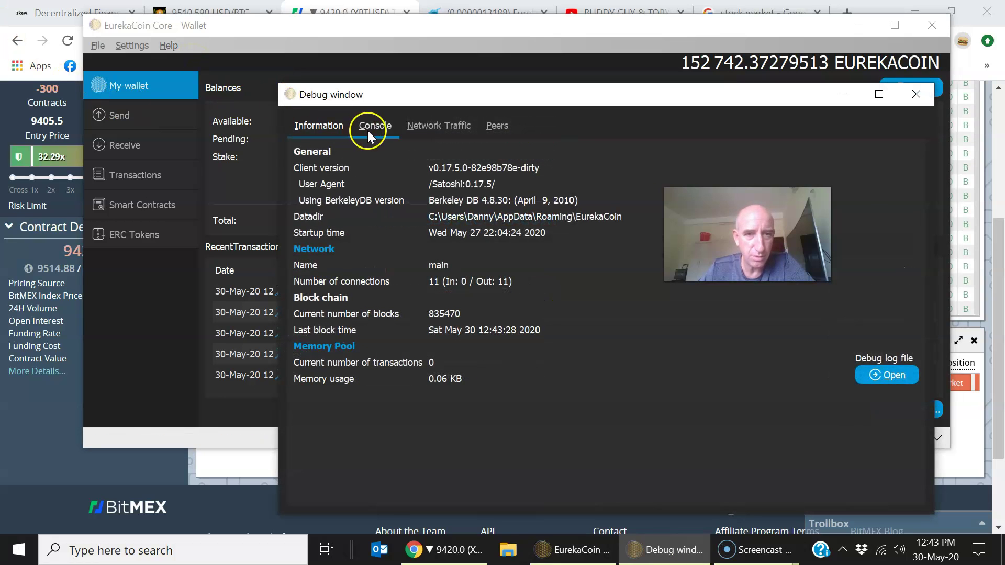
click(371, 127)
click(384, 491)
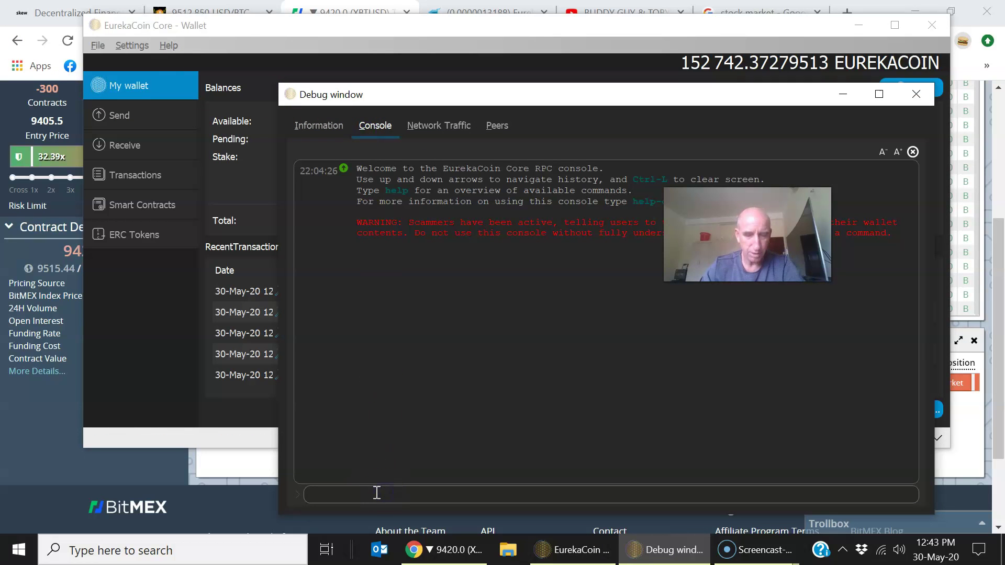
text(dum)
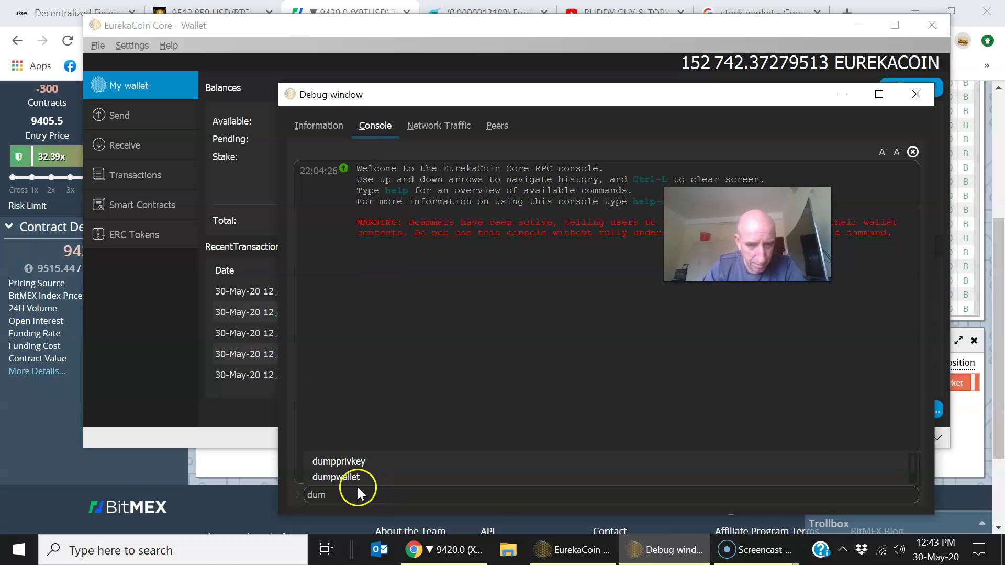
click(345, 461)
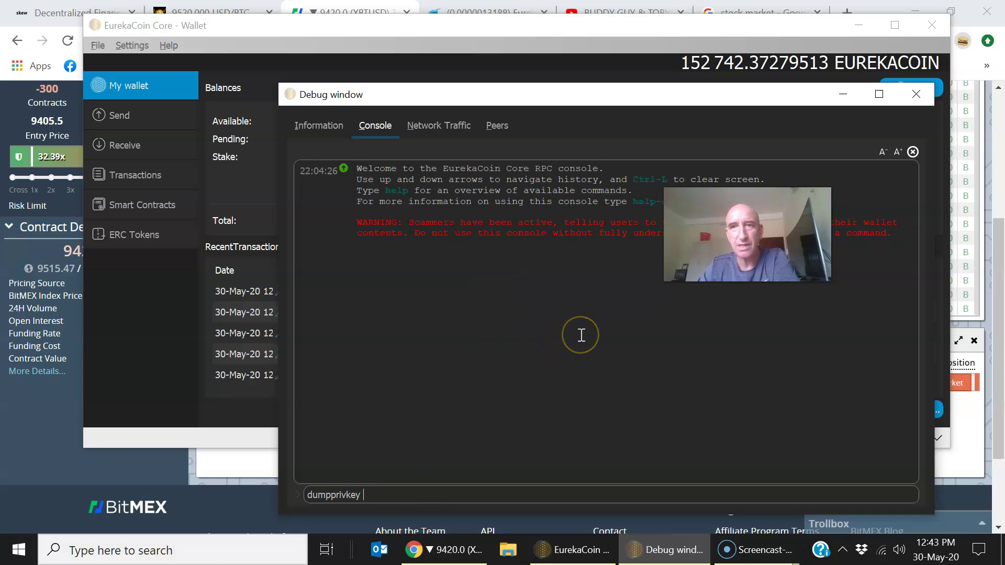
click(921, 92)
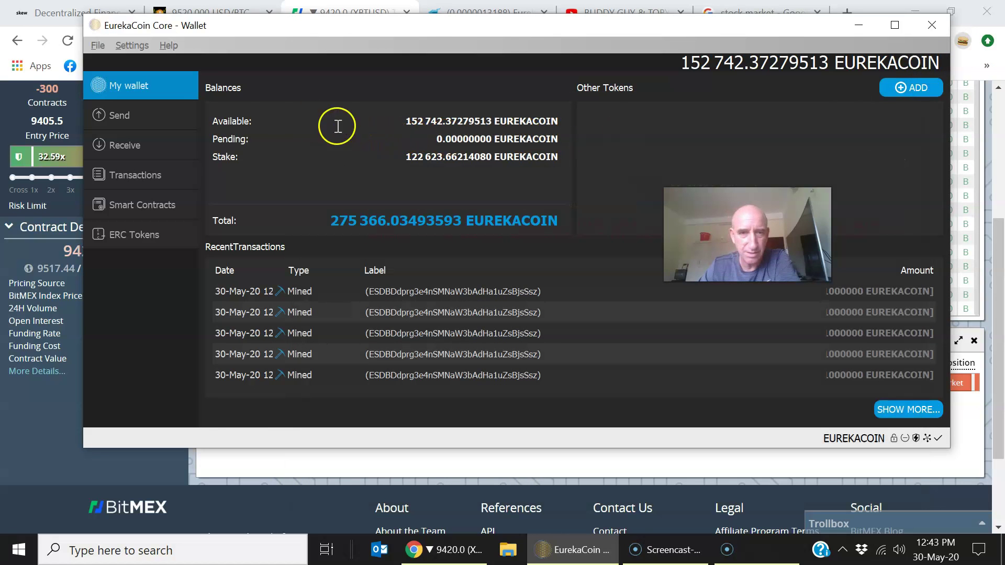
Step: Open the coin inputs from the send form, show them in tree mode grouped by address, and close the coin selection
click(103, 114)
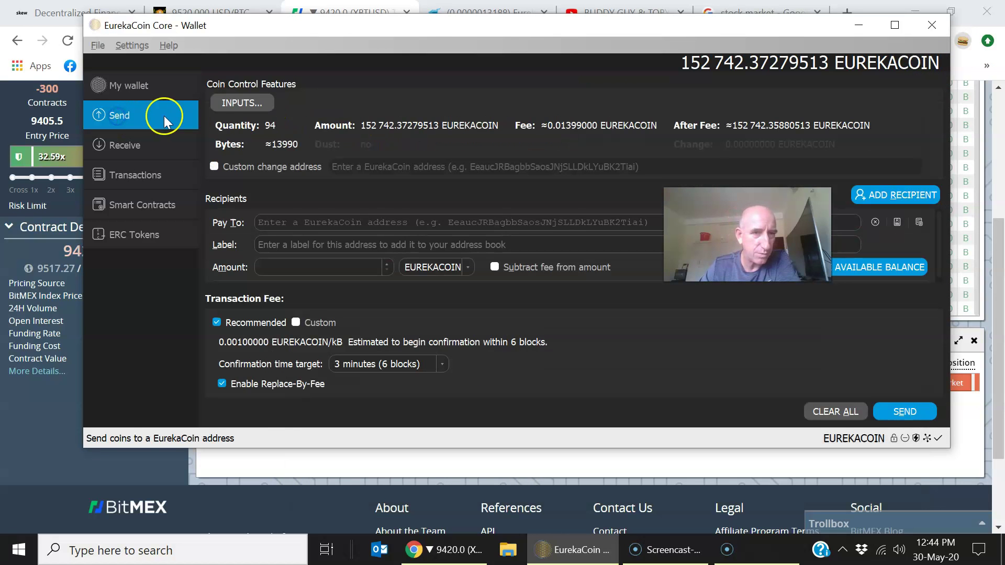
click(238, 108)
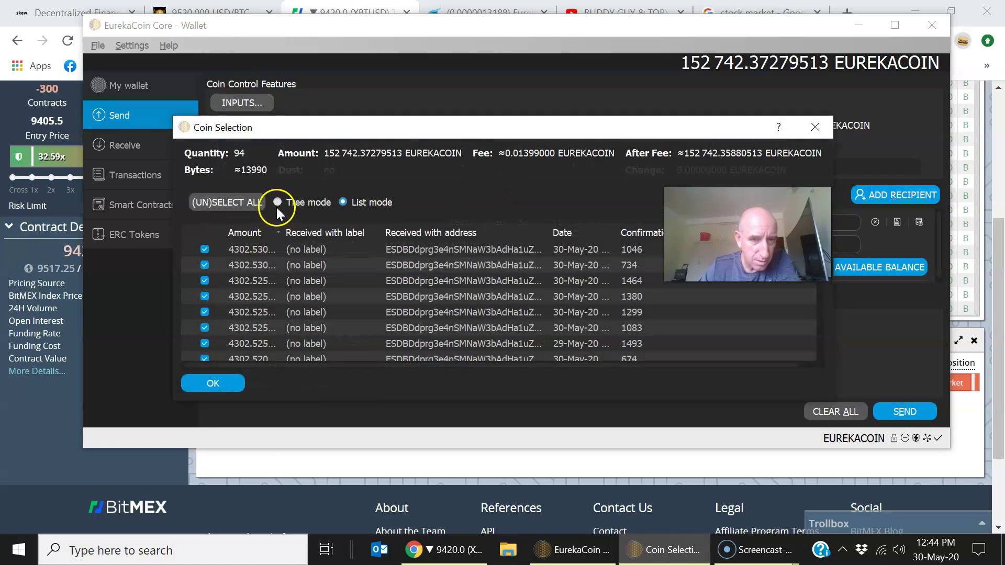
click(279, 203)
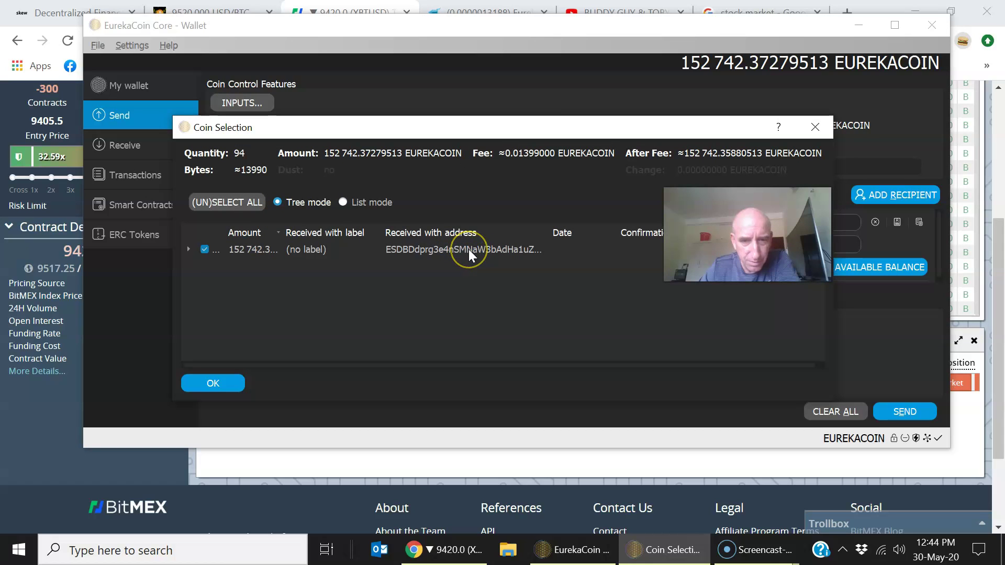
click(434, 282)
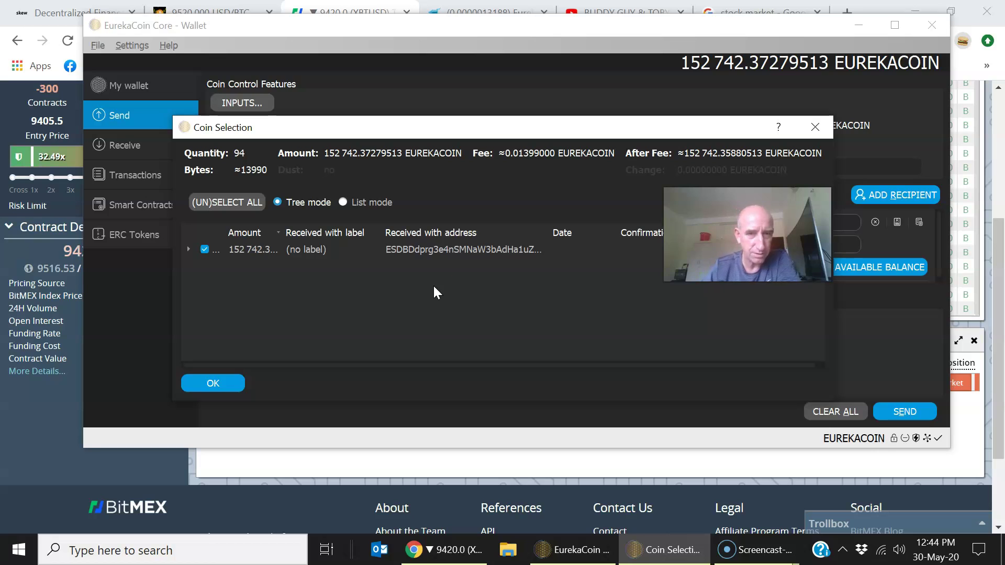
click(814, 130)
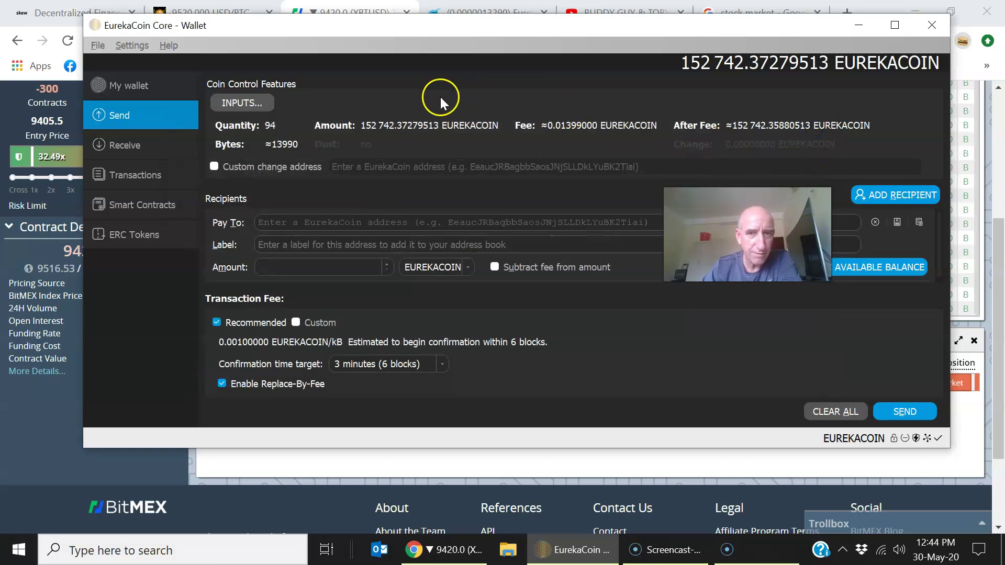
Step: Open the details of the second recent mined transaction in the wallet overview and copy the wallet's own receiving address
click(121, 94)
double_click(428, 312)
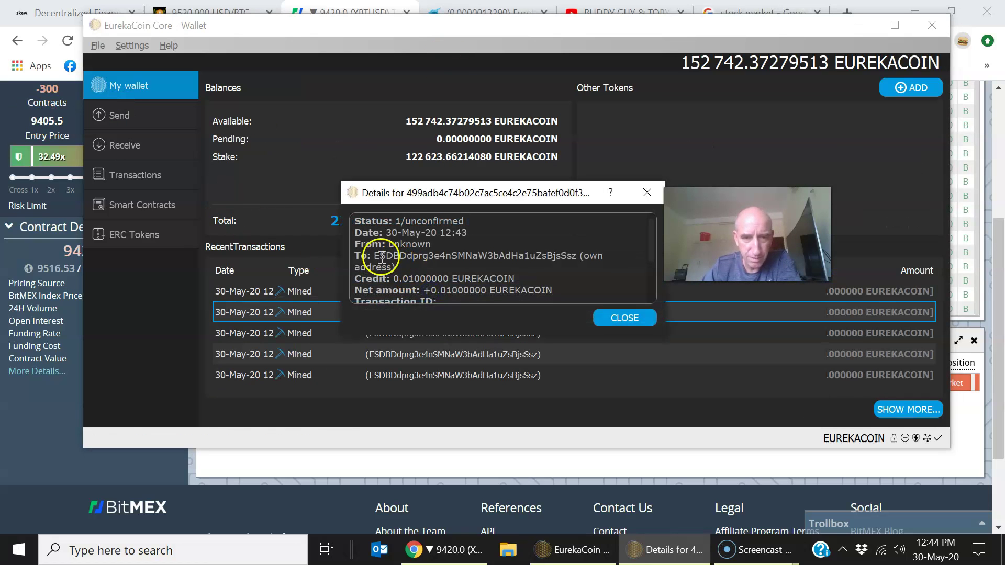
drag(373, 255, 576, 255)
right_click(561, 252)
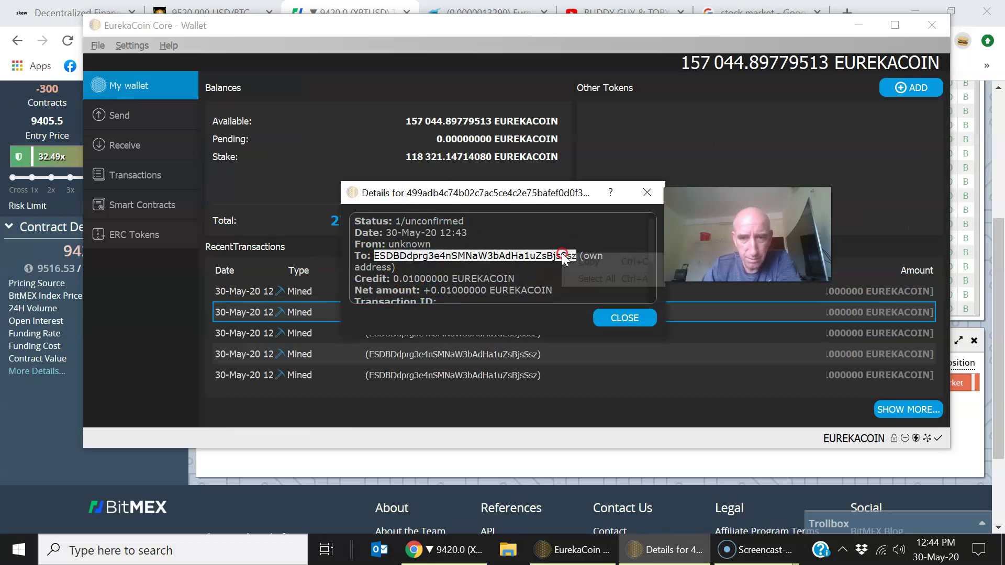
click(581, 260)
right_click(549, 256)
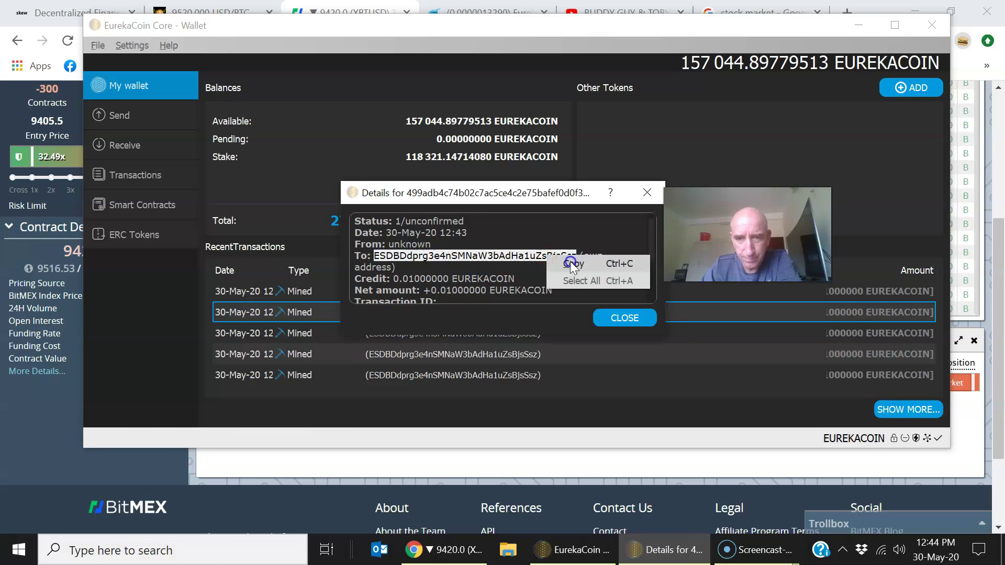
click(570, 261)
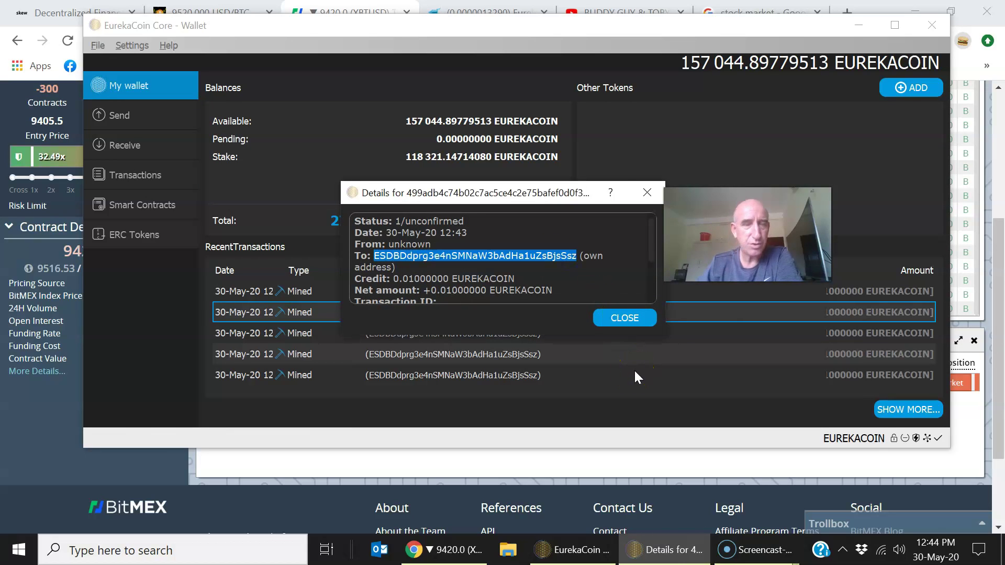
Step: Move the wallet window clear of the browser tabs and open a new tab in Chrome
drag(602, 31, 610, 86)
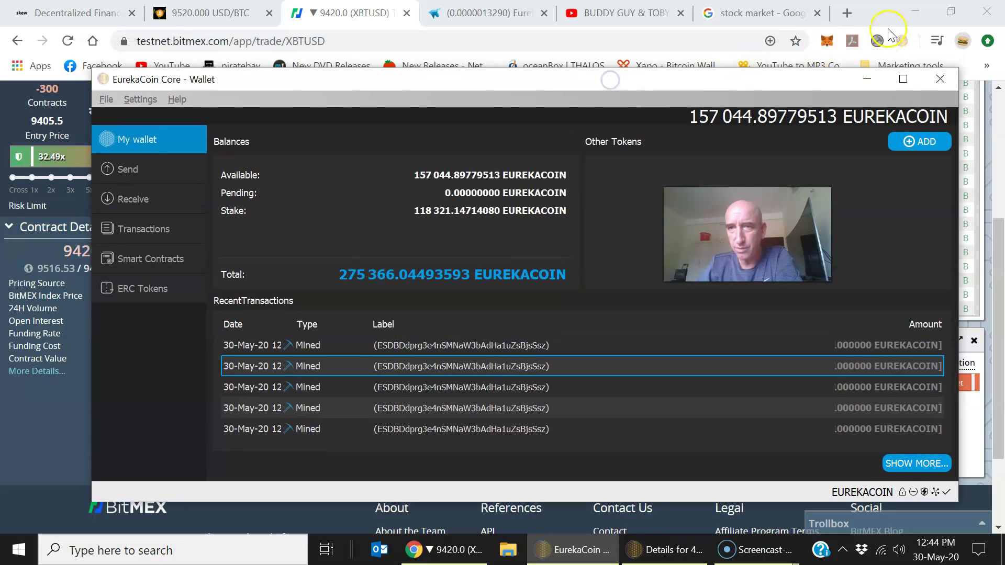
click(846, 15)
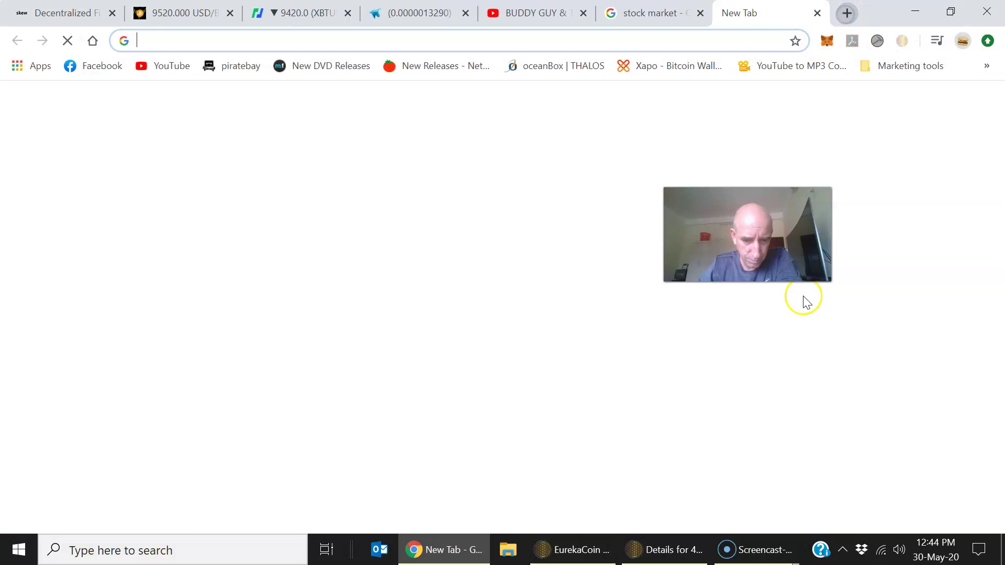
mouse_move(742, 558)
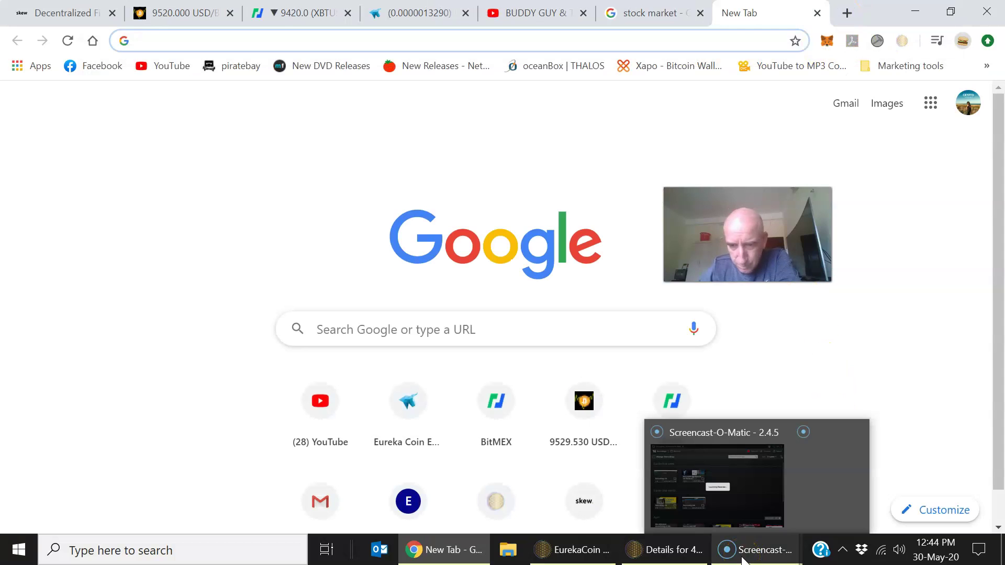
mouse_move(739, 478)
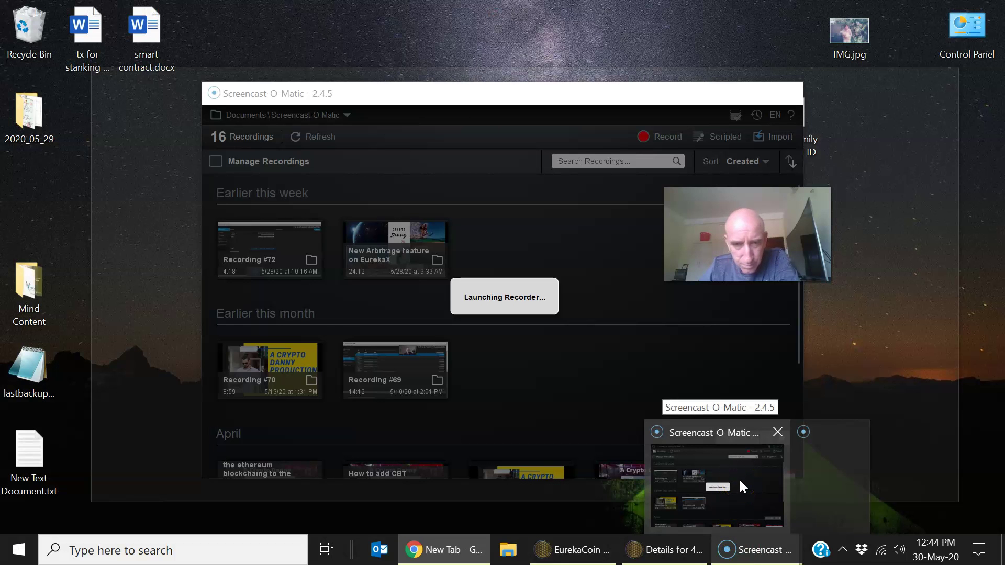
click(739, 478)
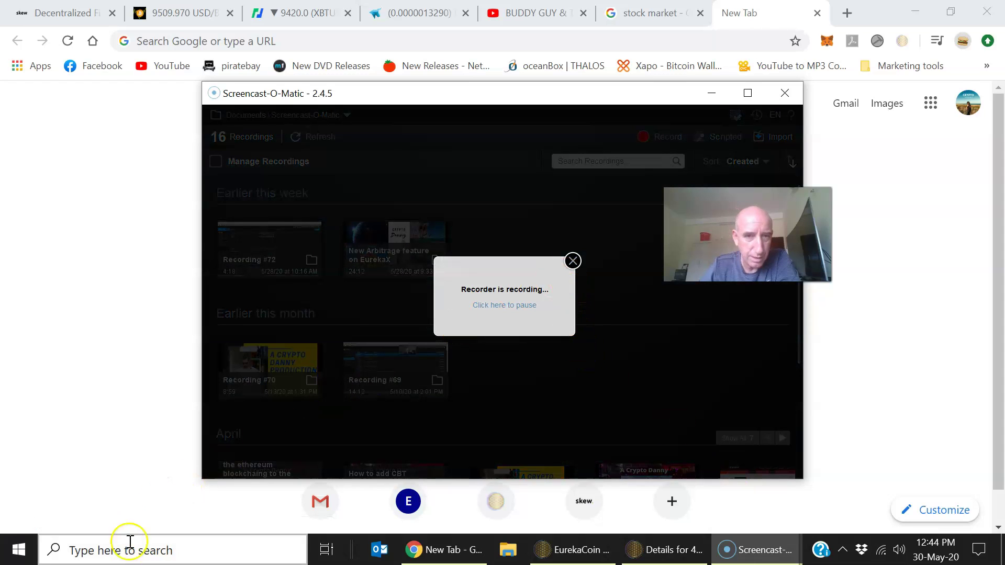
click(576, 550)
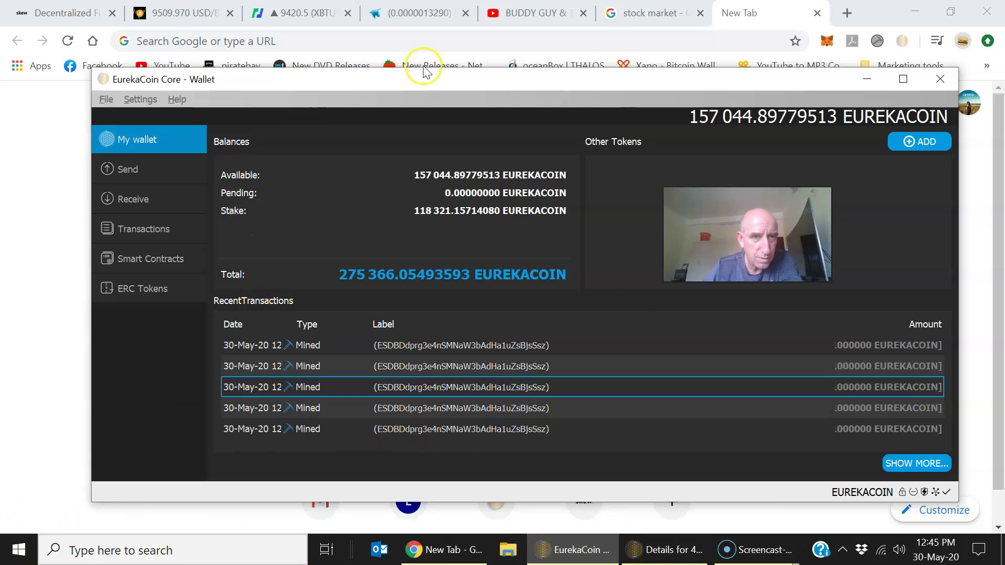
Step: Load the EurekaCoin block explorer at eurekanetwork.io in the new Chrome tab
click(668, 41)
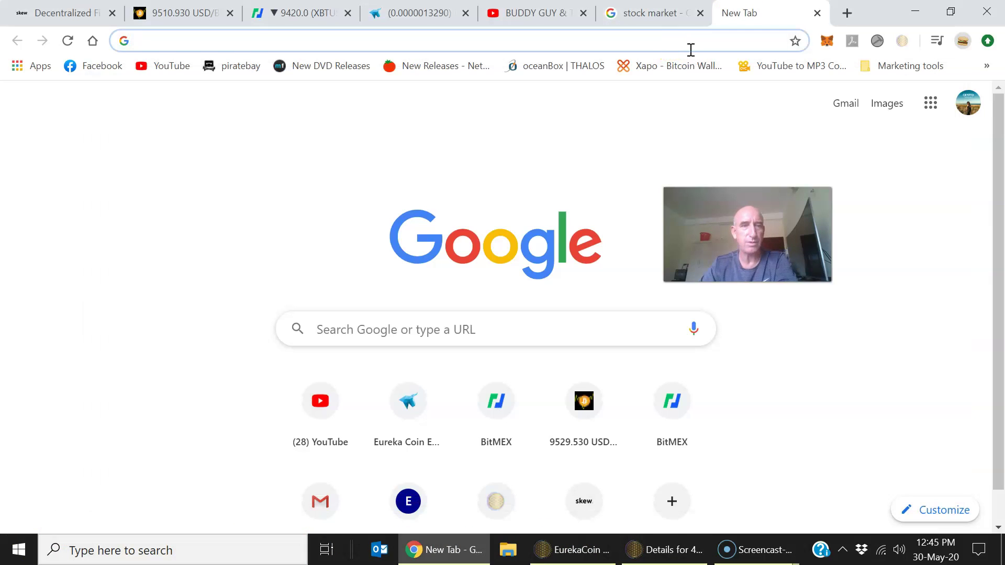
text(eureka)
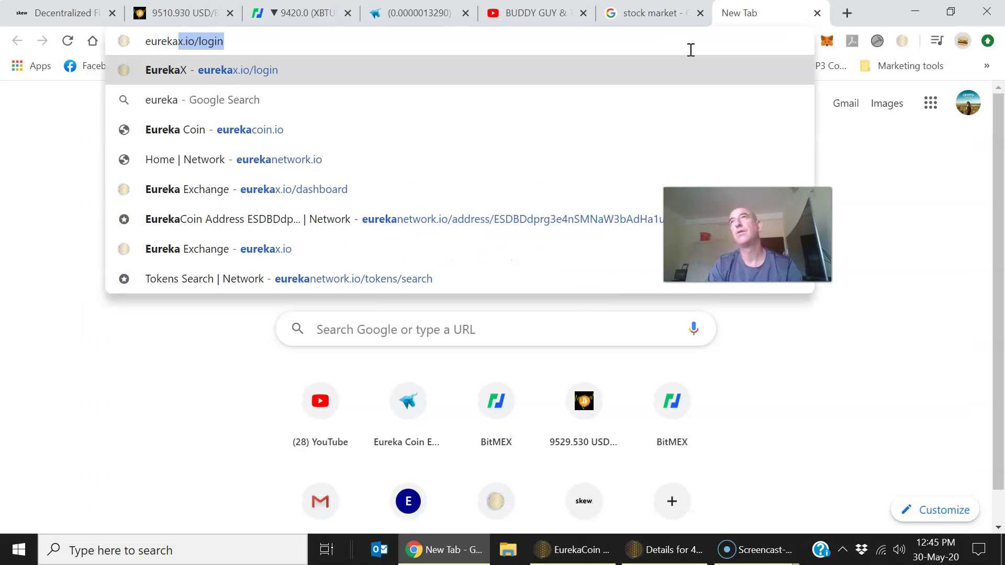
text(n)
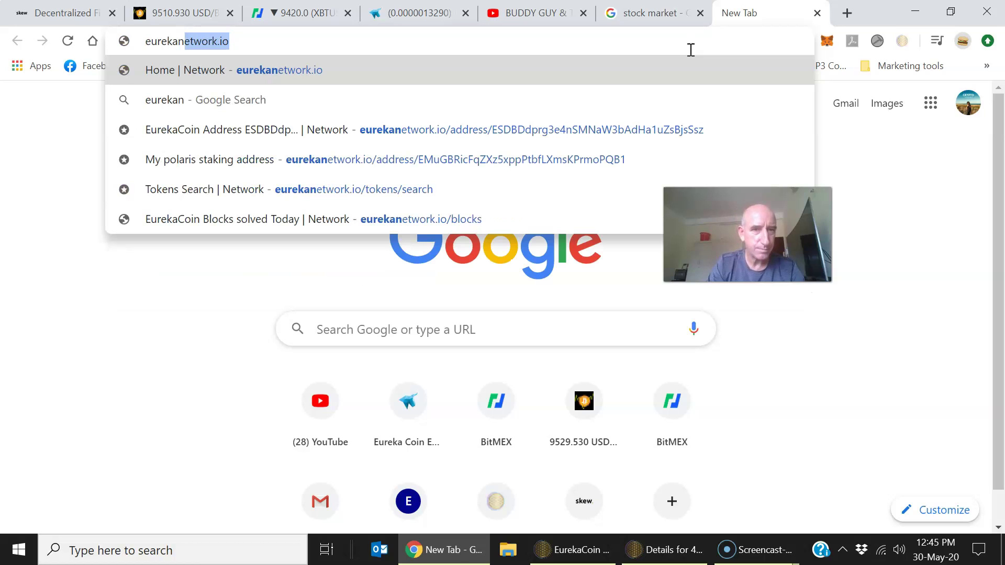
click(293, 67)
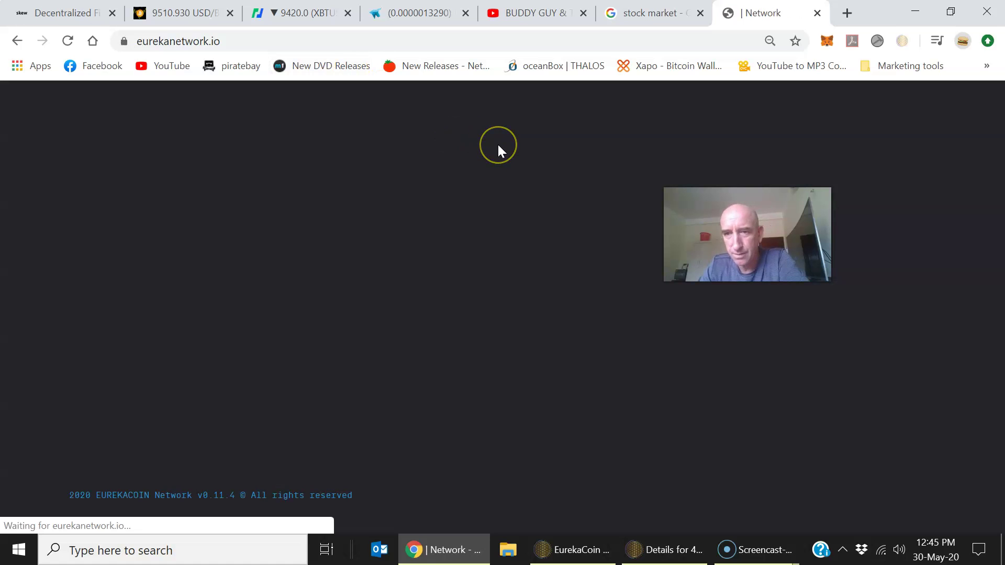
drag(756, 228, 831, 176)
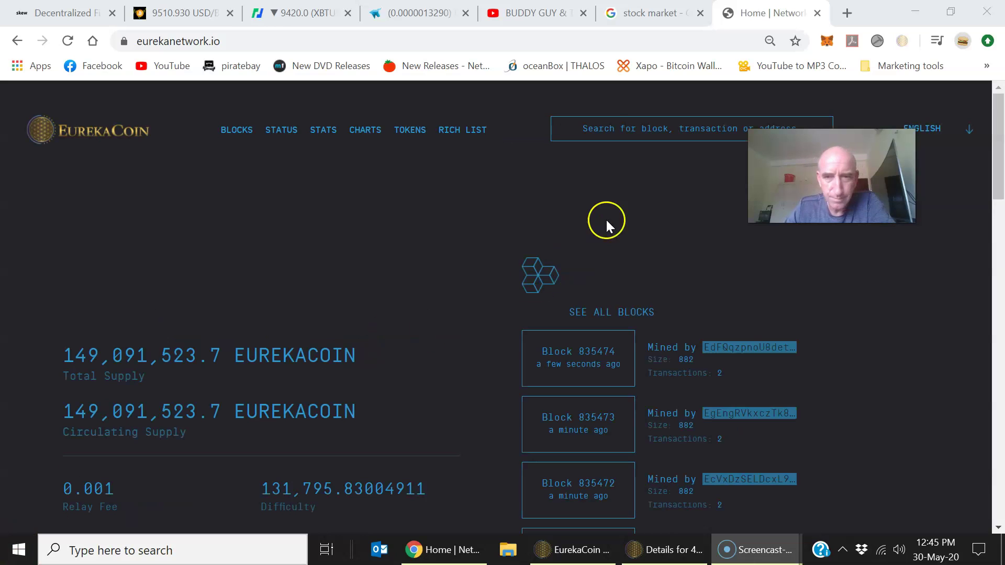
Step: Paste the copied wallet address into the explorer's search and open its address page
click(610, 129)
click(610, 129)
click(607, 131)
click(593, 130)
drag(801, 186, 857, 266)
click(634, 122)
click(612, 128)
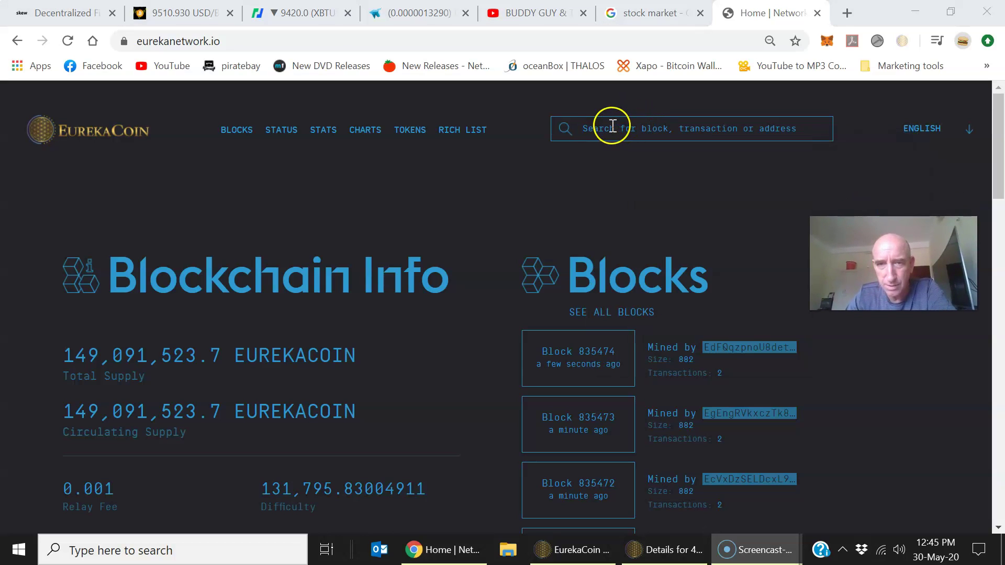
right_click(603, 126)
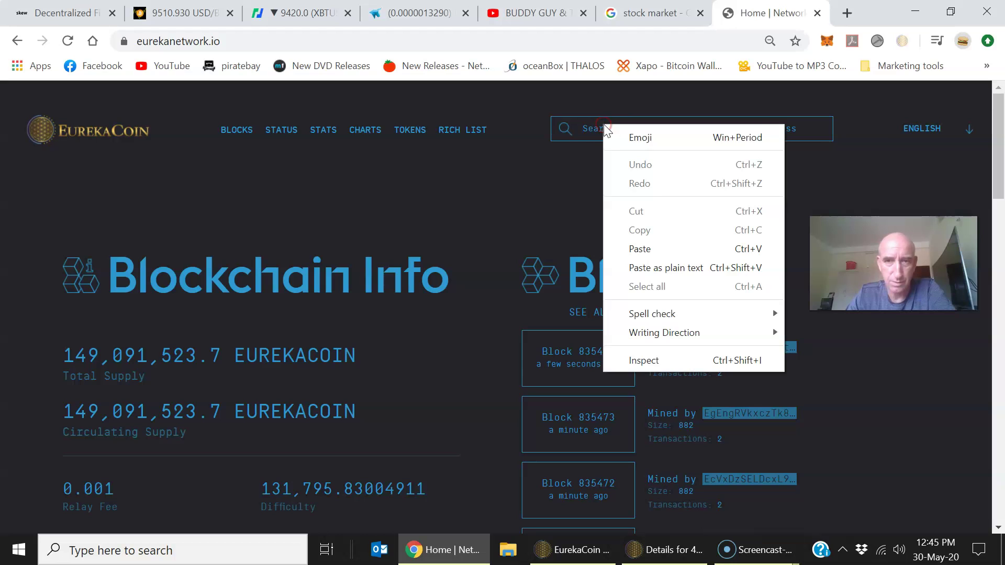
click(670, 247)
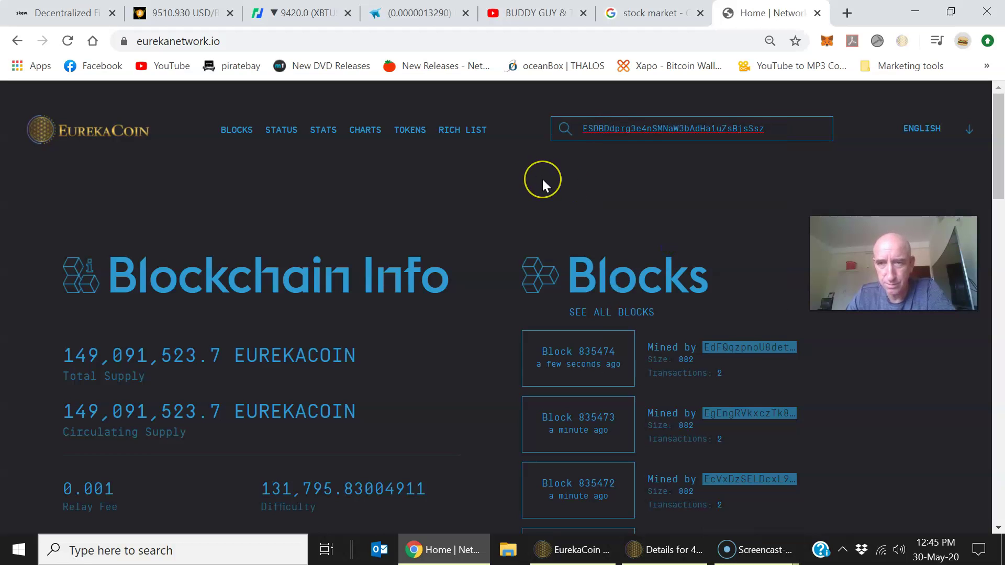
key(Return)
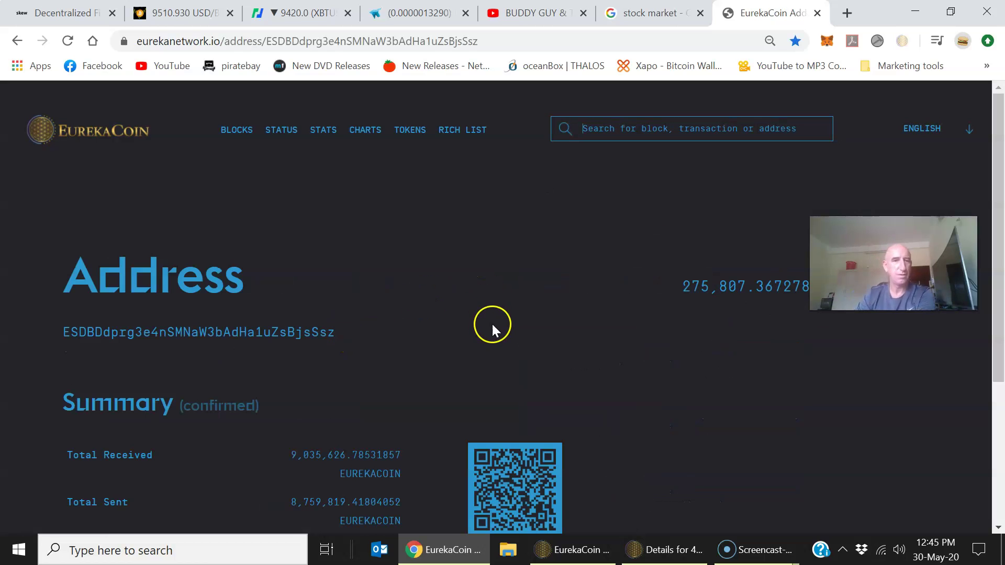
Step: Examine the address's confirmed summary and the input amounts, reward outputs and confirmations of its mined transactions, including the newest one
scroll(491, 324, down, 3)
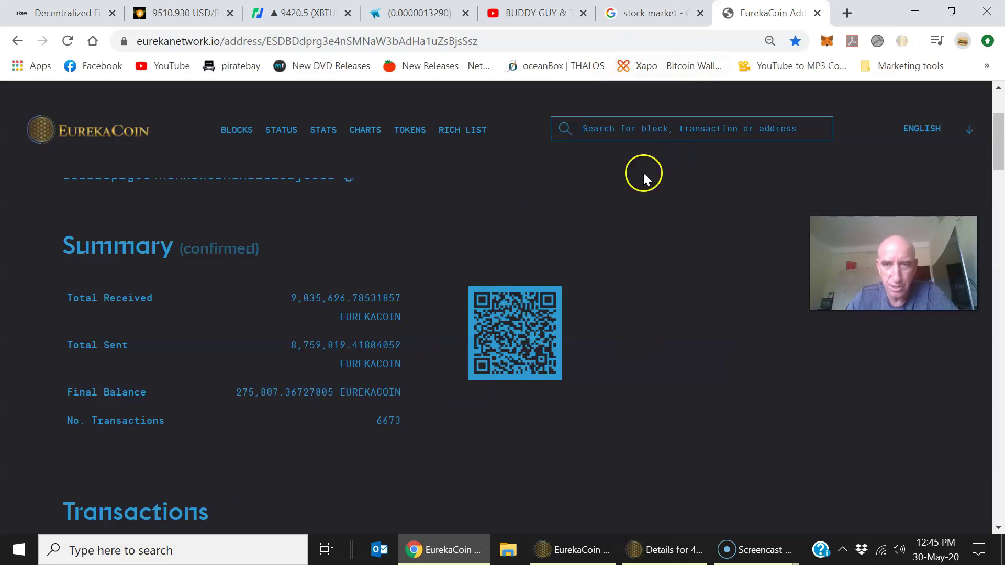
scroll(729, 347, down, 3)
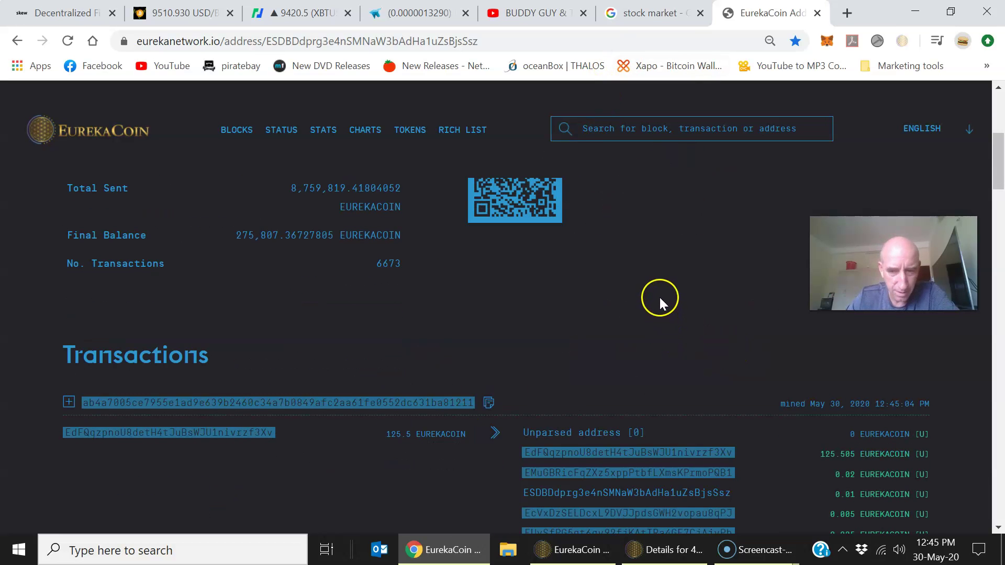
scroll(637, 270, down, 2)
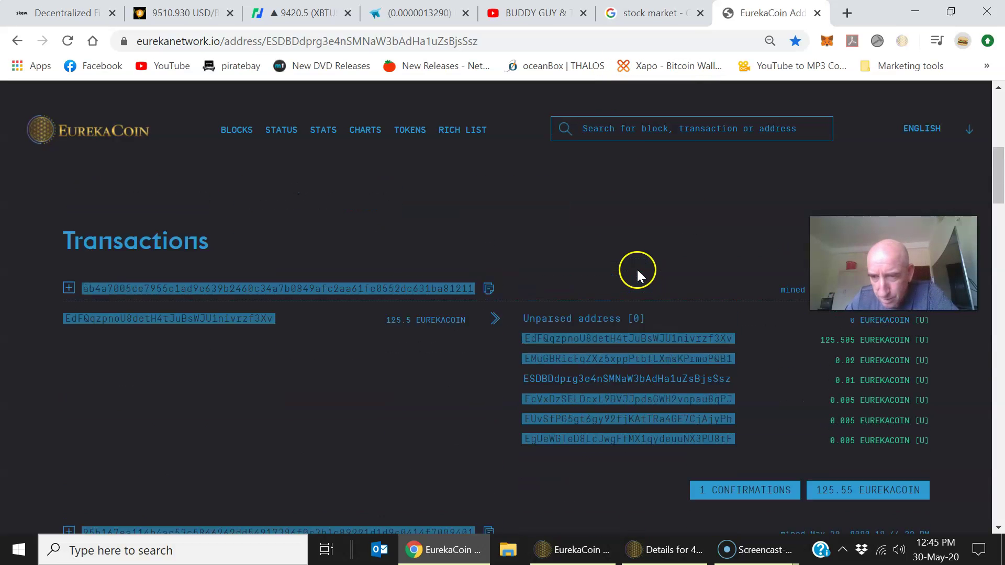
scroll(637, 269, up, 1)
drag(889, 256, 859, 205)
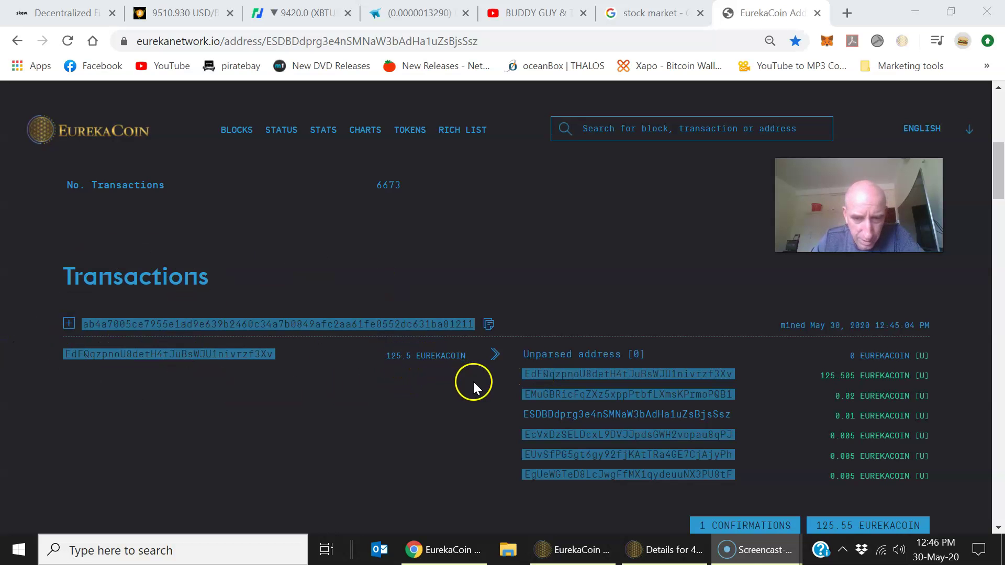
scroll(473, 381, down, 5)
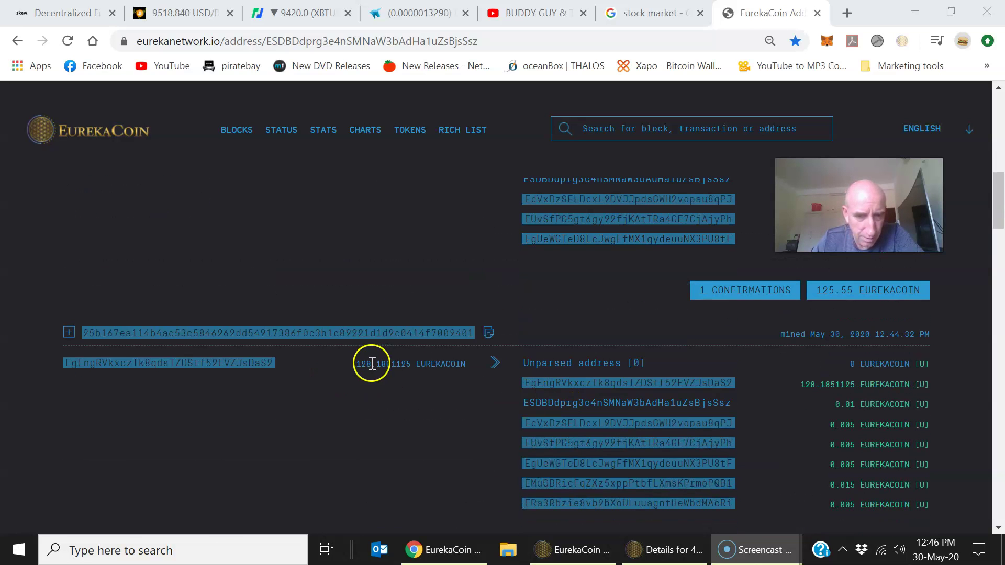
scroll(453, 365, down, 8)
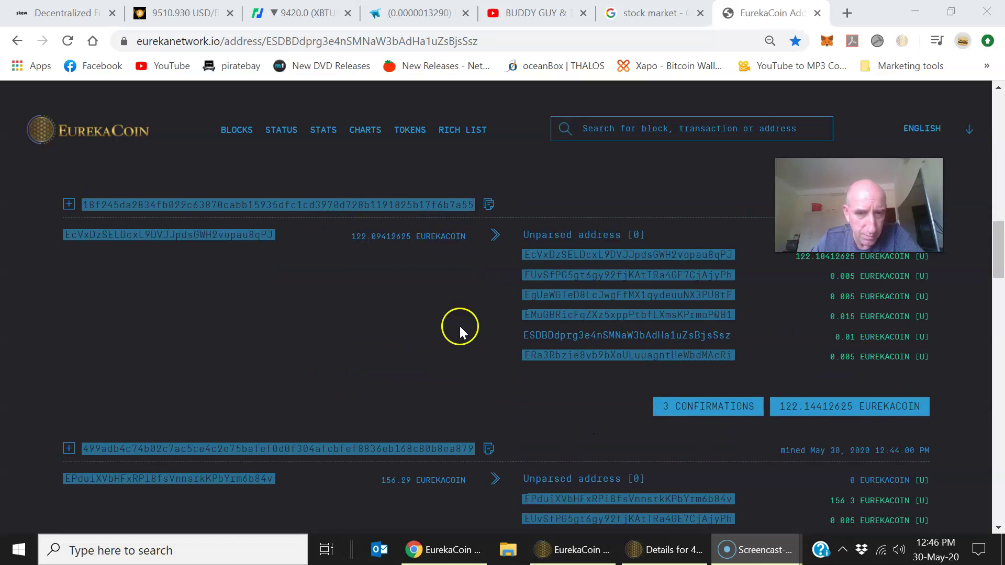
scroll(459, 326, down, 6)
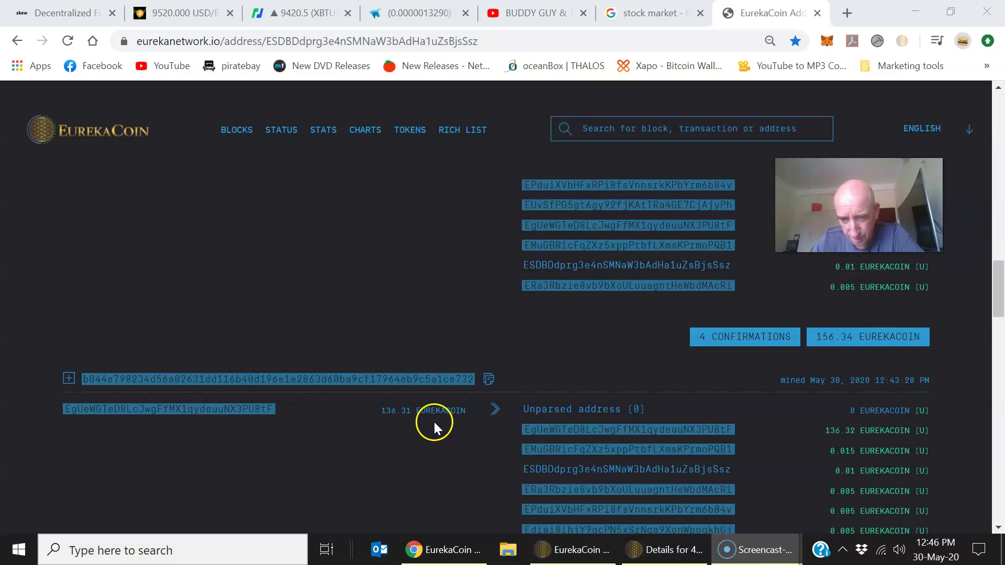
scroll(434, 422, down, 2)
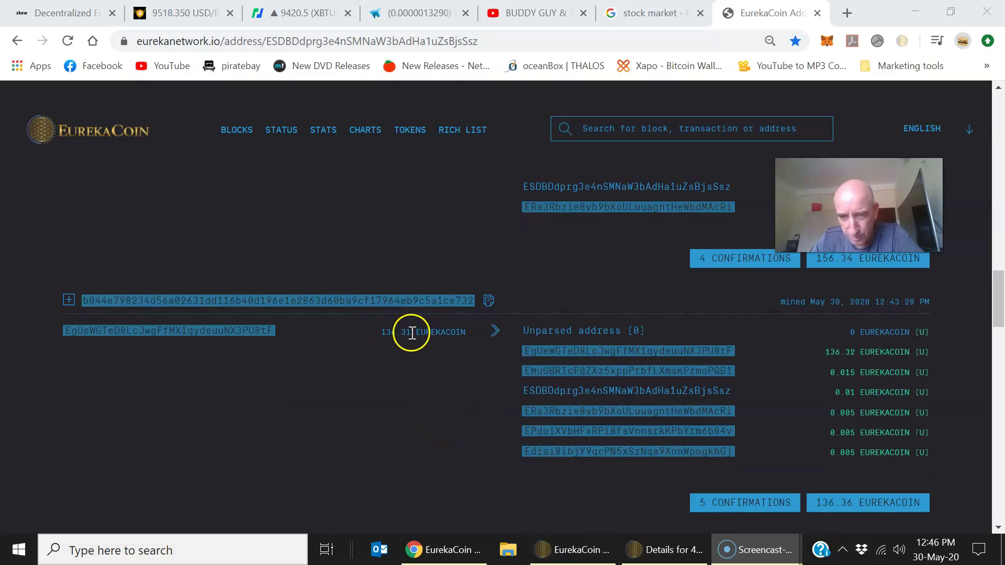
click(412, 333)
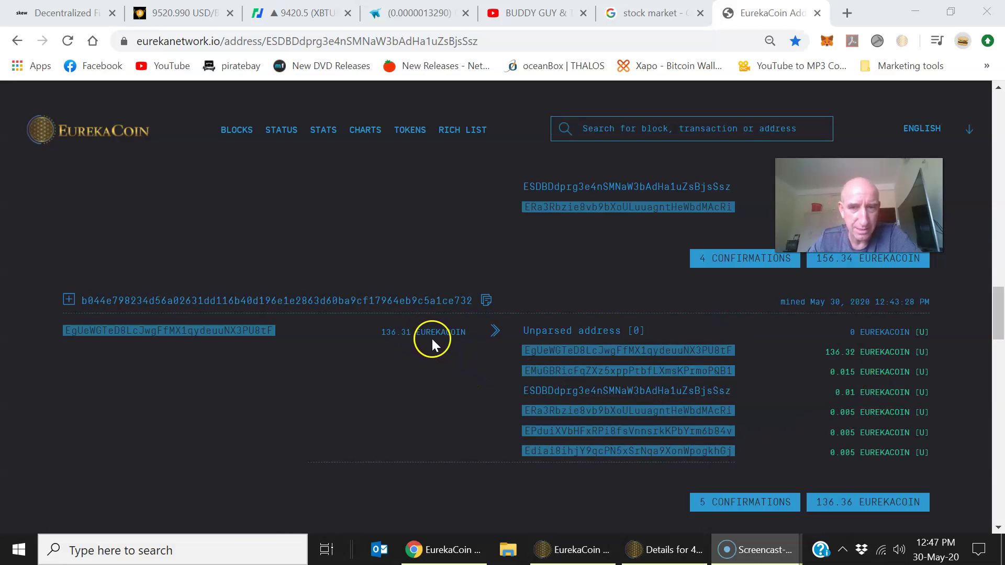
scroll(440, 338, up, 10)
scroll(620, 193, up, 5)
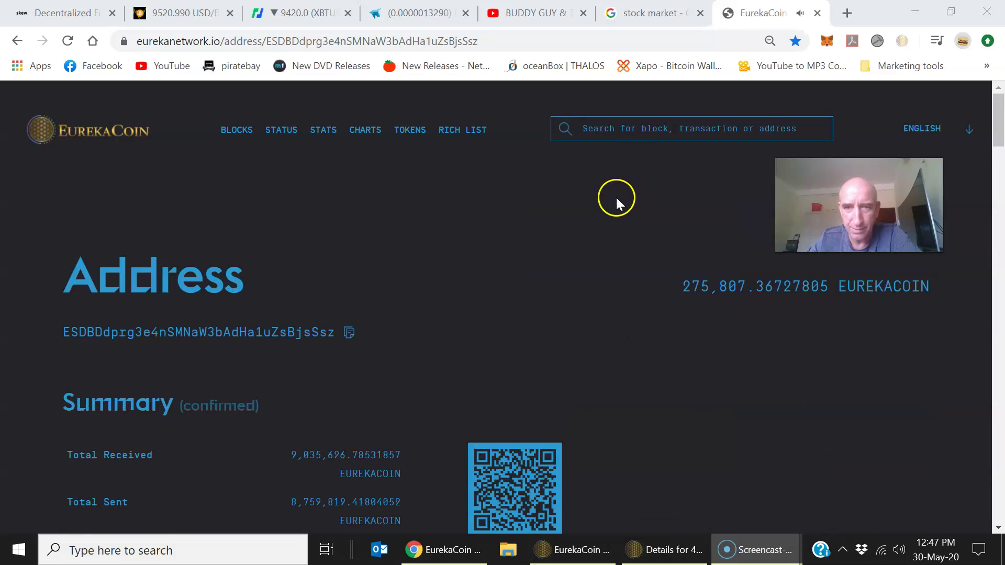
scroll(564, 252, down, 6)
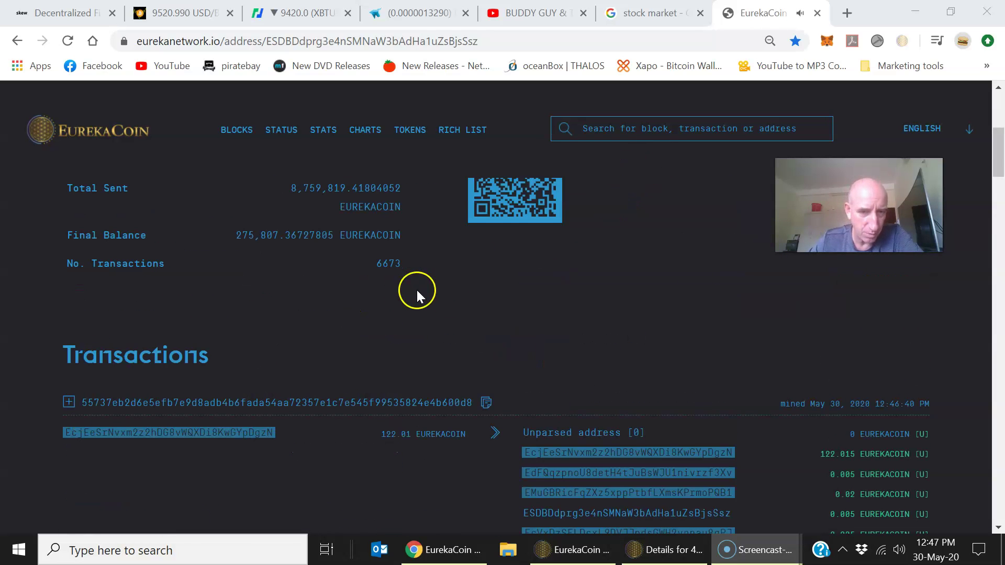
Step: Compare the input amounts, reward outputs and confirmations across the address's recent mined transactions in the block explorer
scroll(416, 296, down, 7)
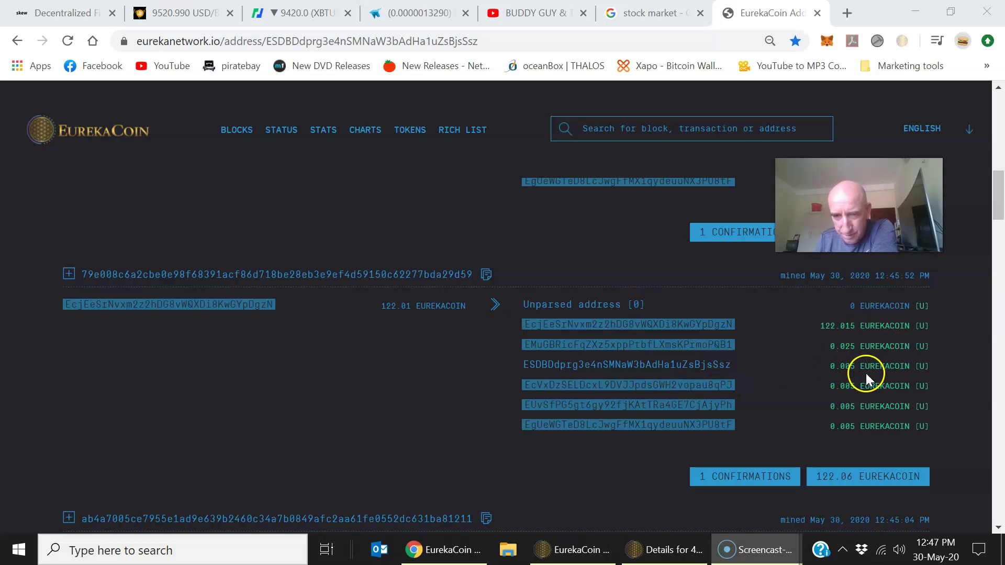
scroll(442, 332, down, 10)
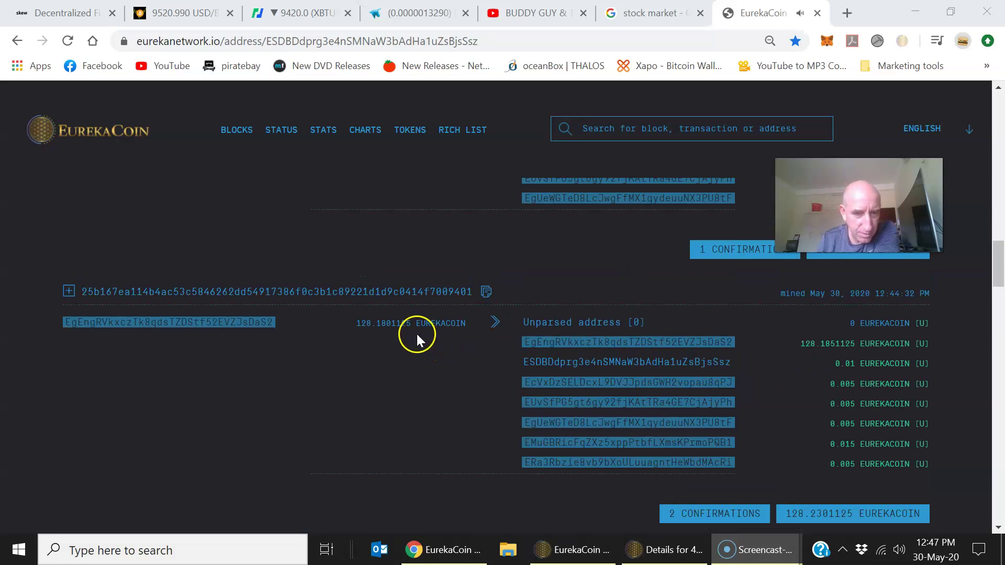
scroll(428, 350, down, 6)
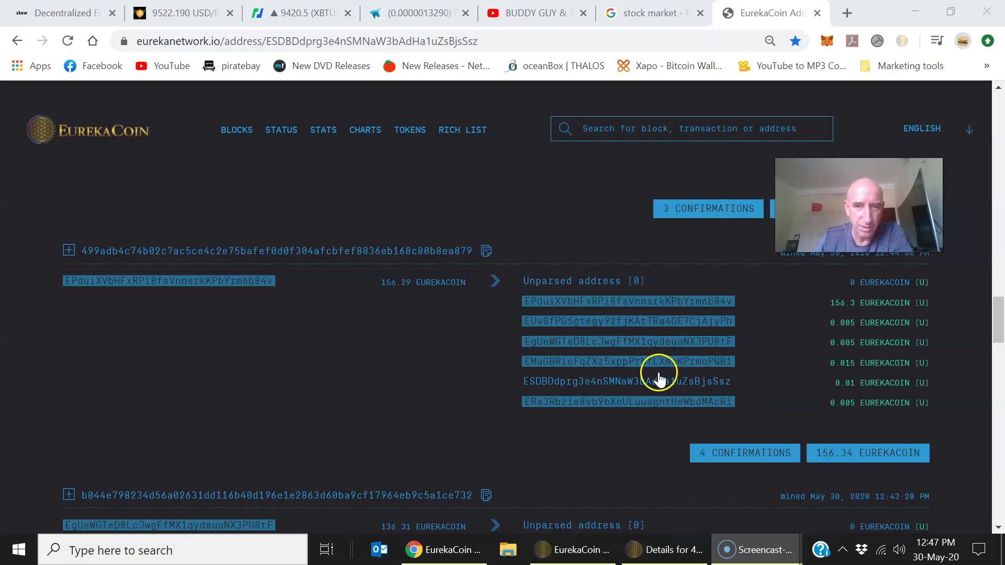
scroll(662, 375, down, 20)
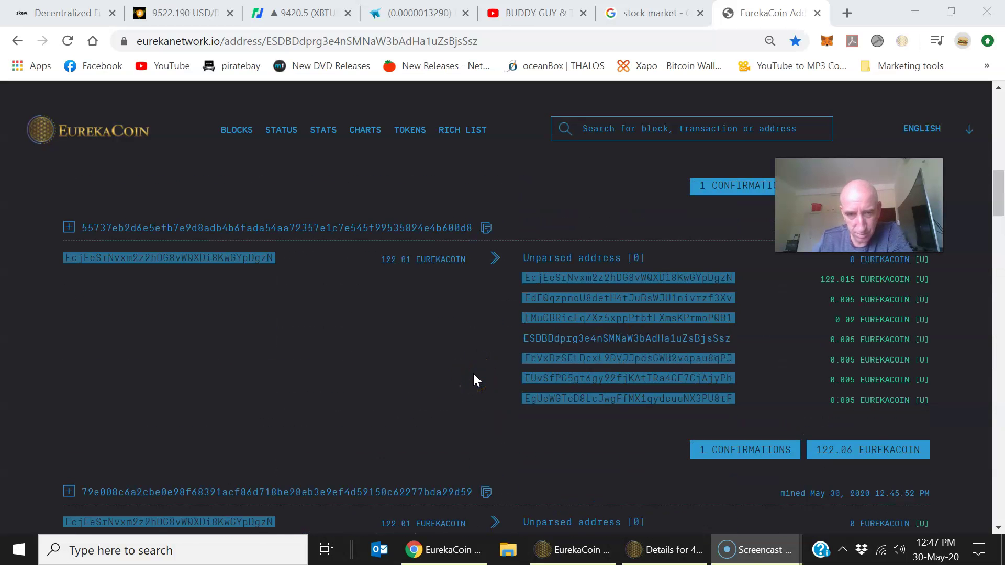
click(577, 545)
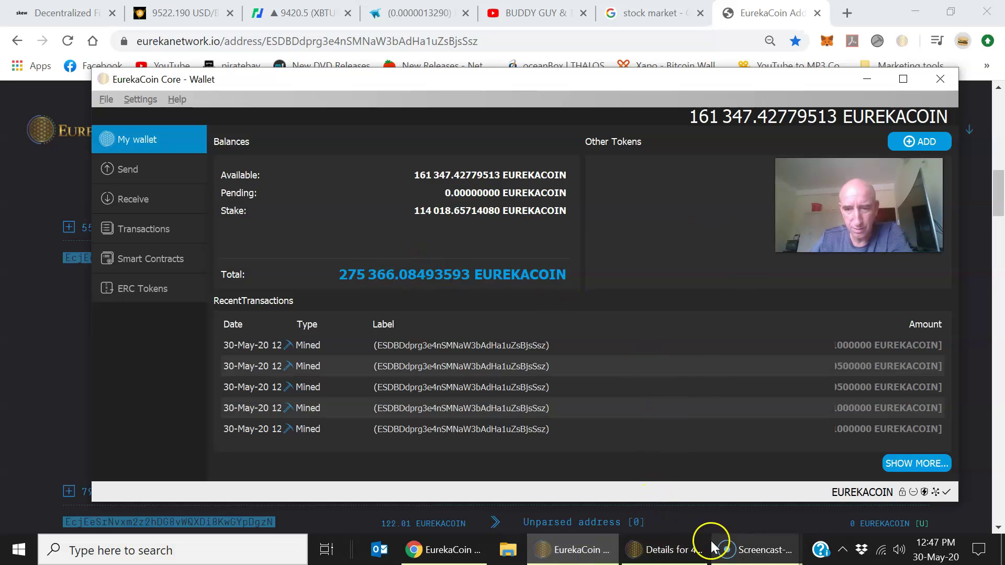
click(438, 547)
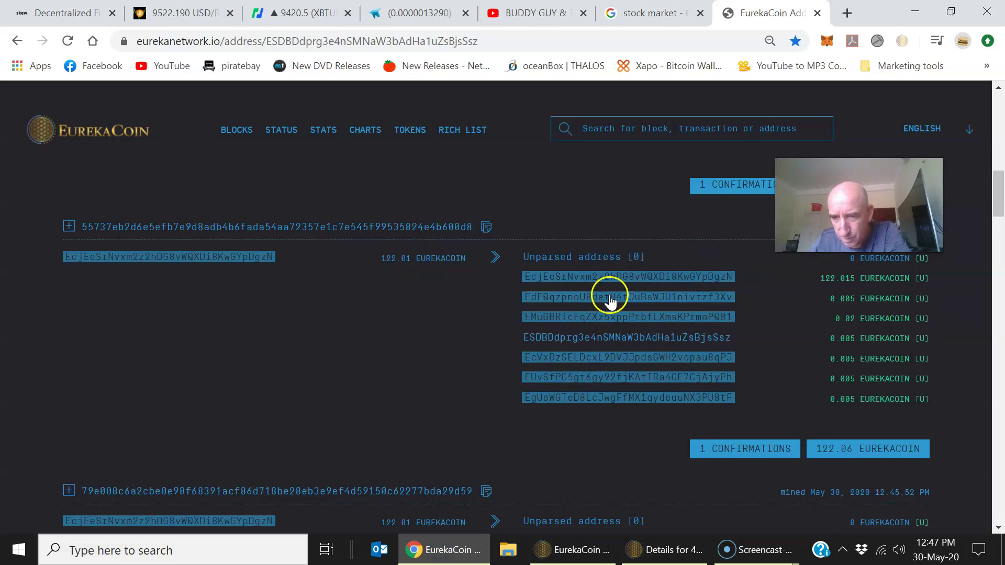
scroll(610, 299, down, 3)
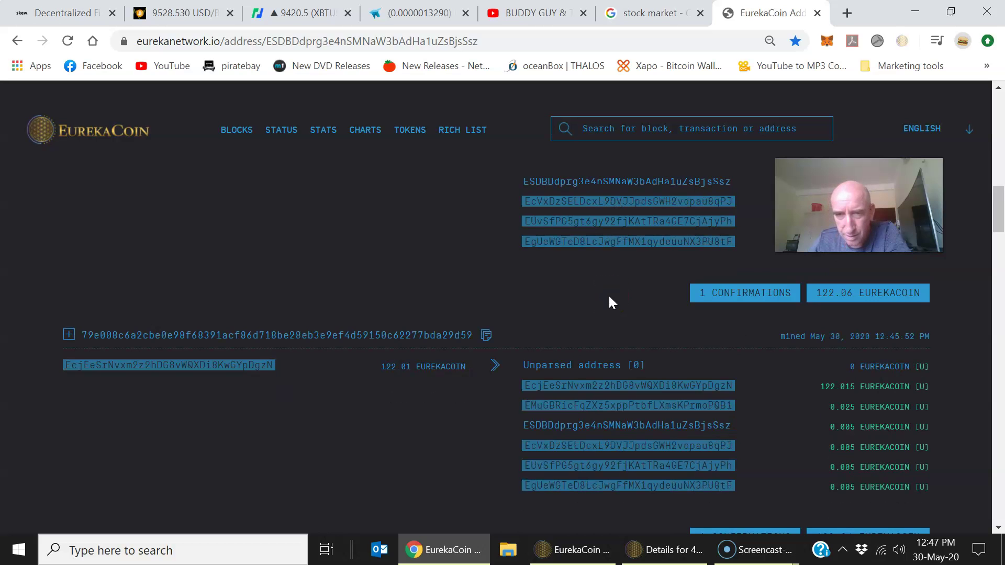
scroll(609, 297, down, 6)
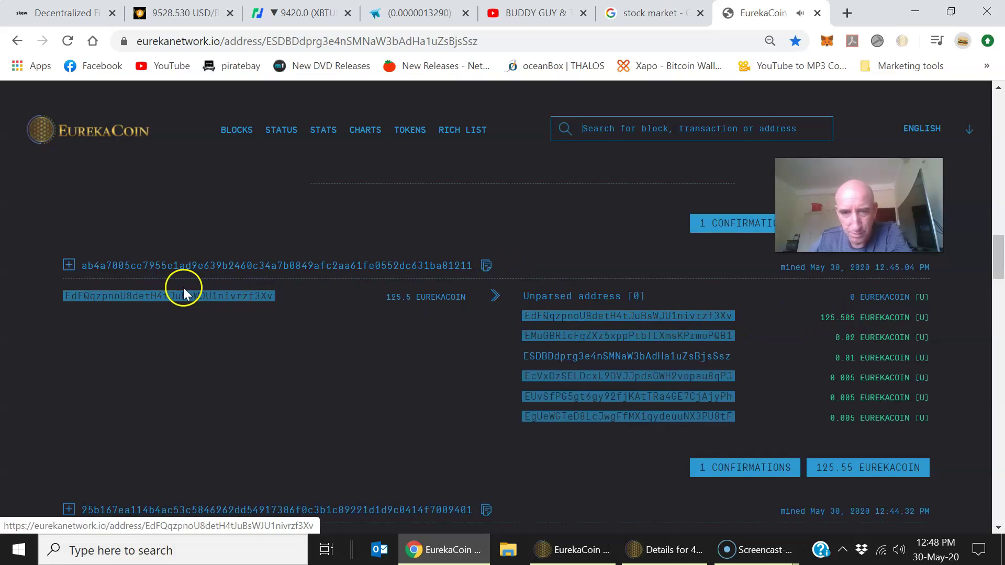
scroll(452, 327, up, 3)
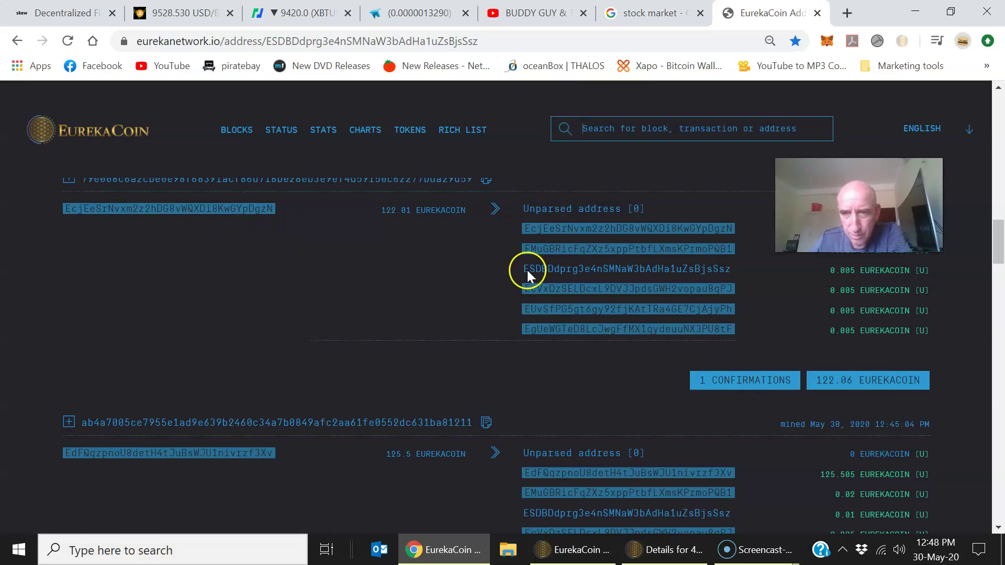
scroll(525, 271, down, 6)
scroll(500, 336, down, 6)
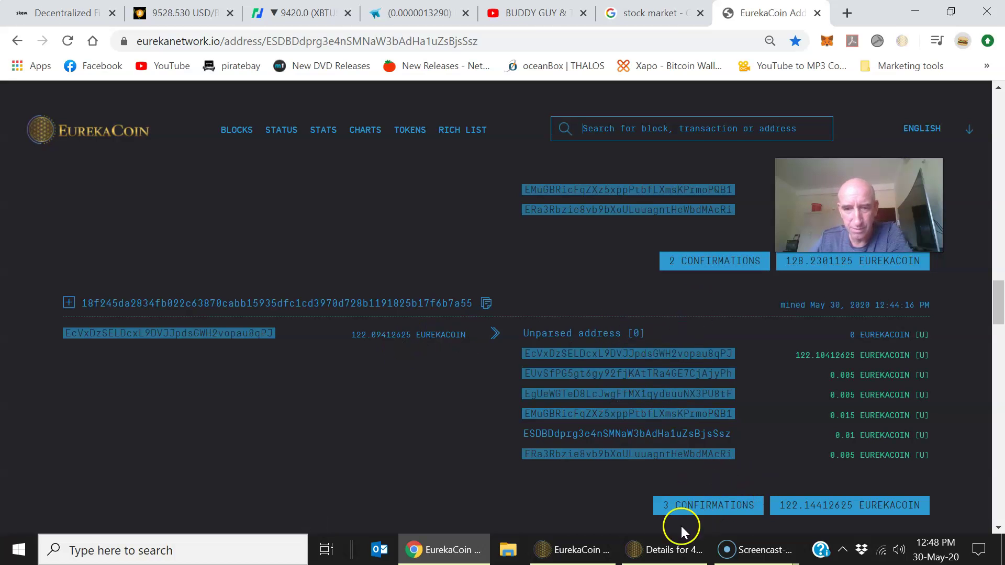
Step: Switch to the EurekaCoin Core wallet's Send page and open the coin control input selection
click(602, 547)
click(158, 165)
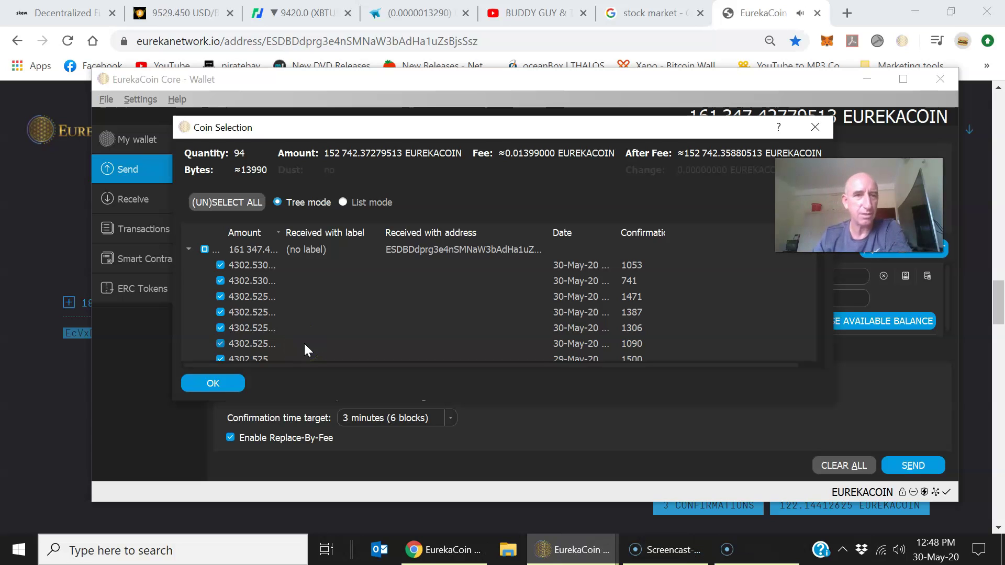
click(607, 189)
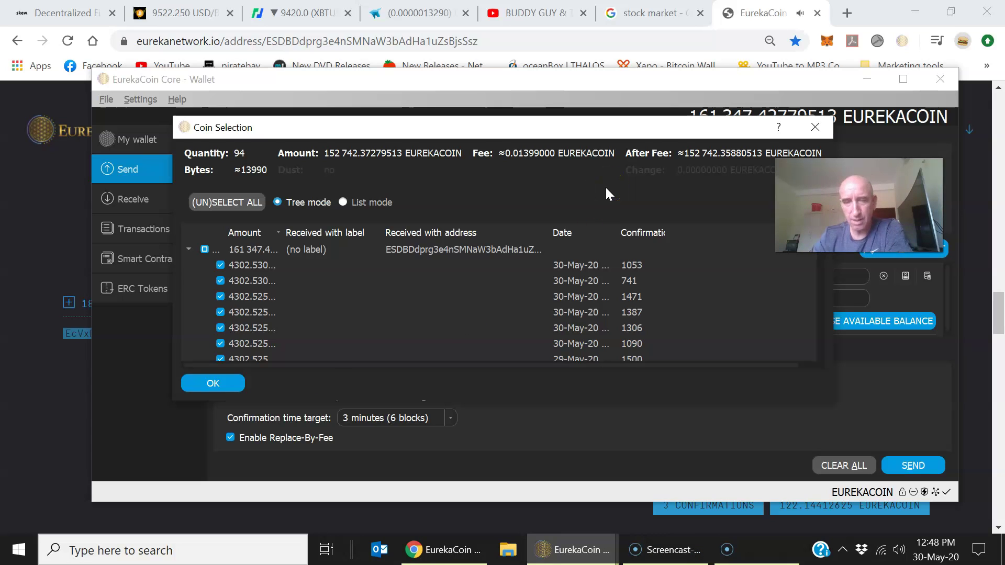
click(33, 532)
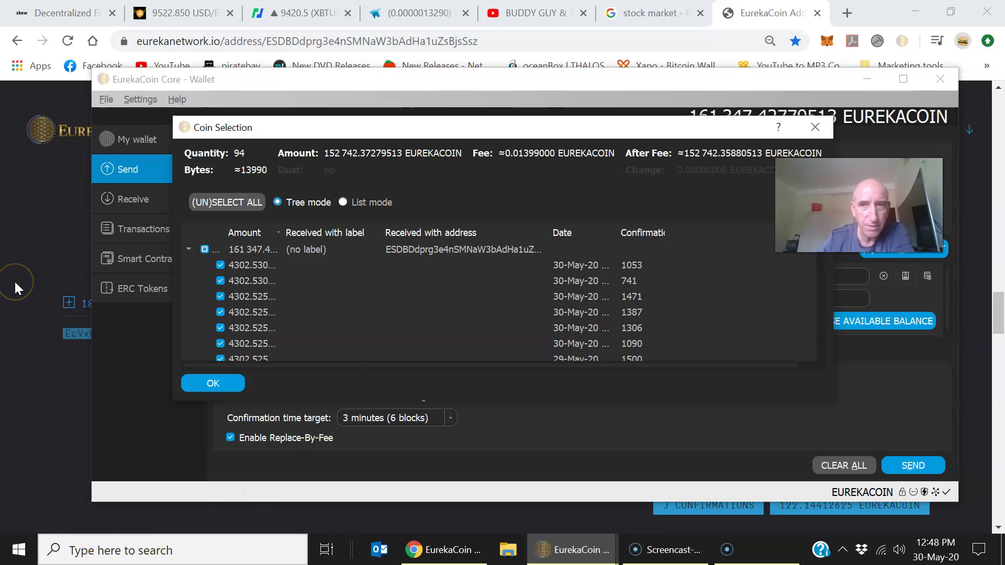
click(188, 274)
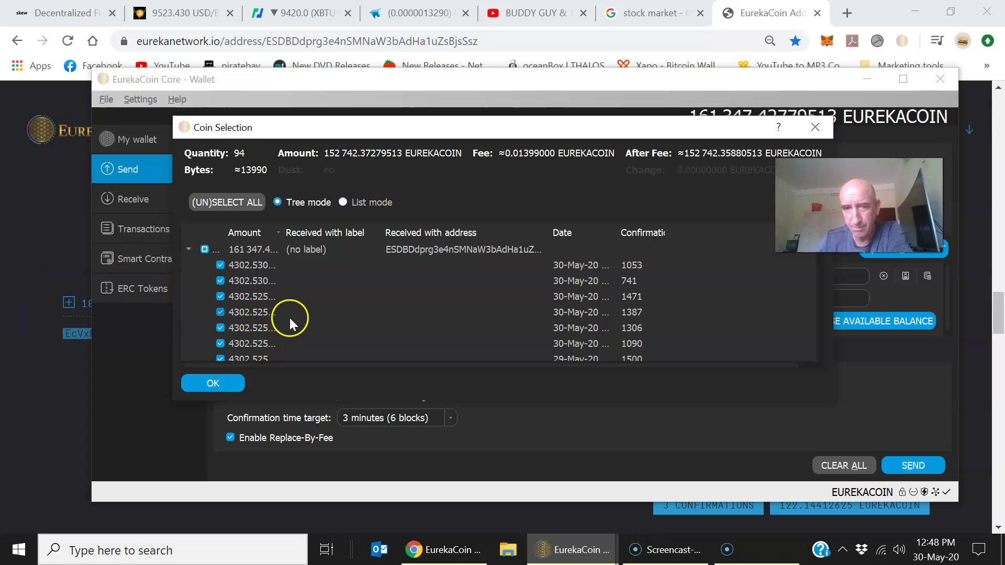
Step: Clear the current coin selection, switch the inputs to List mode and select all of them, down to the 0.005 EUREKACOIN entries
scroll(339, 296, down, 5)
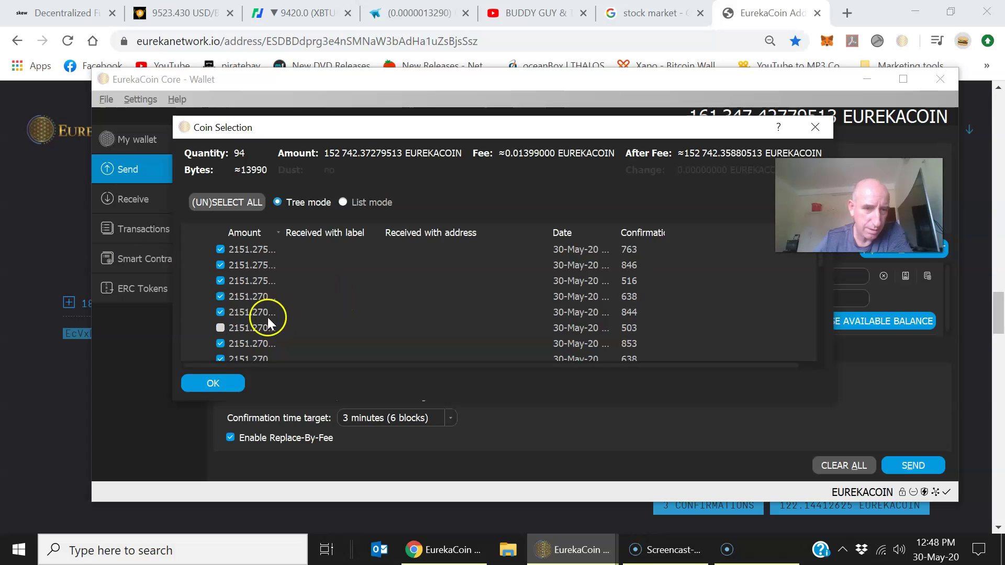
click(220, 327)
click(243, 210)
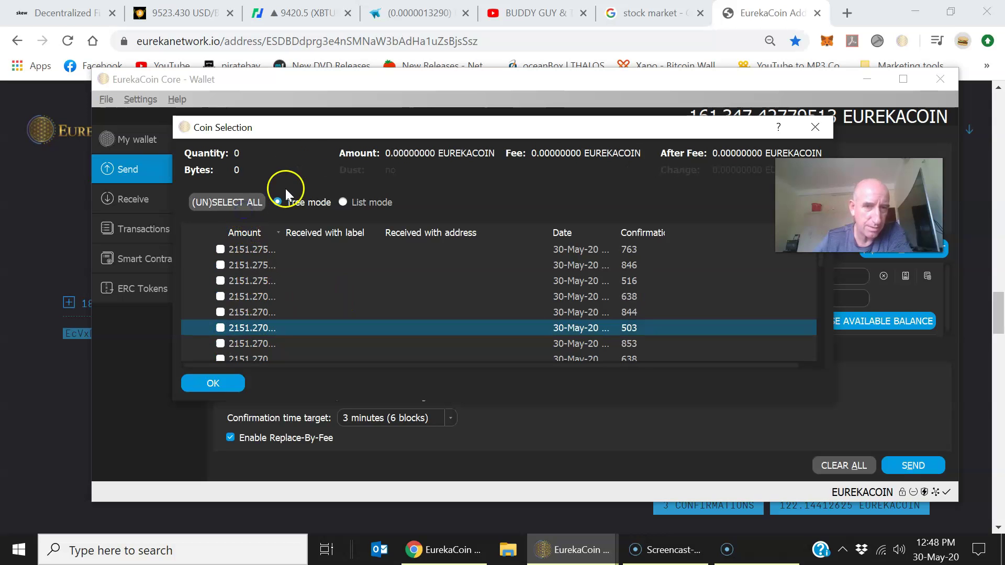
click(343, 203)
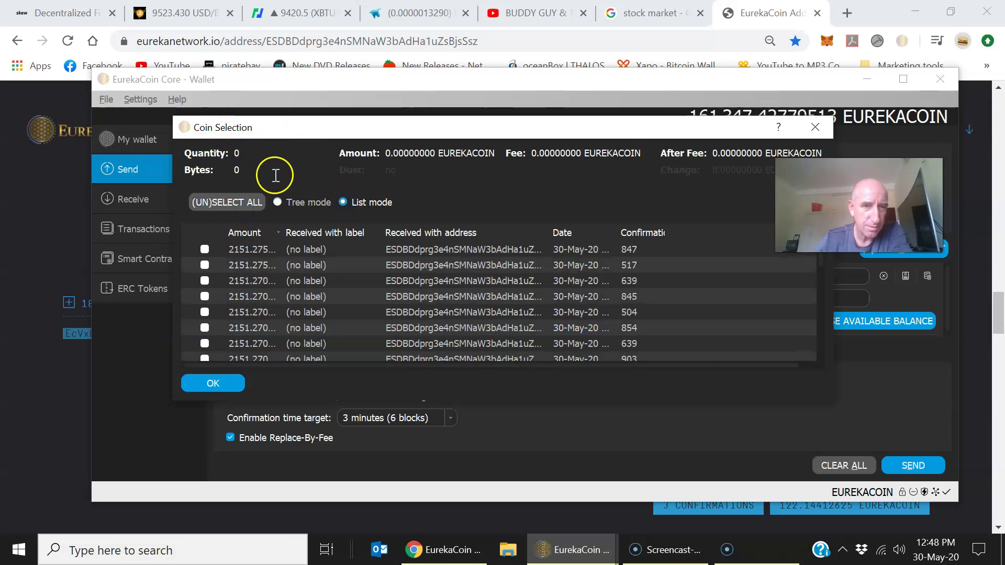
click(244, 202)
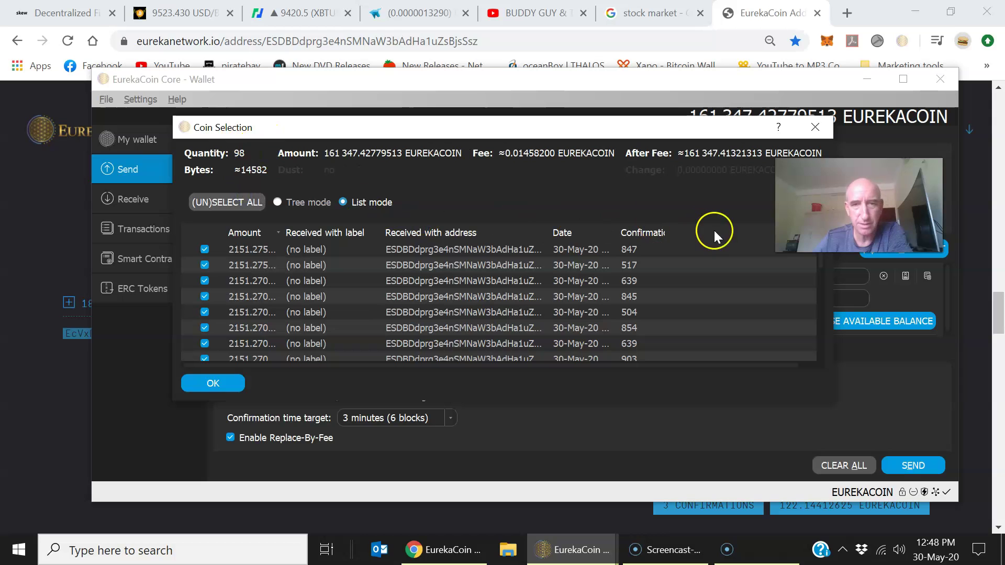
scroll(413, 296, down, 3)
scroll(414, 285, down, 3)
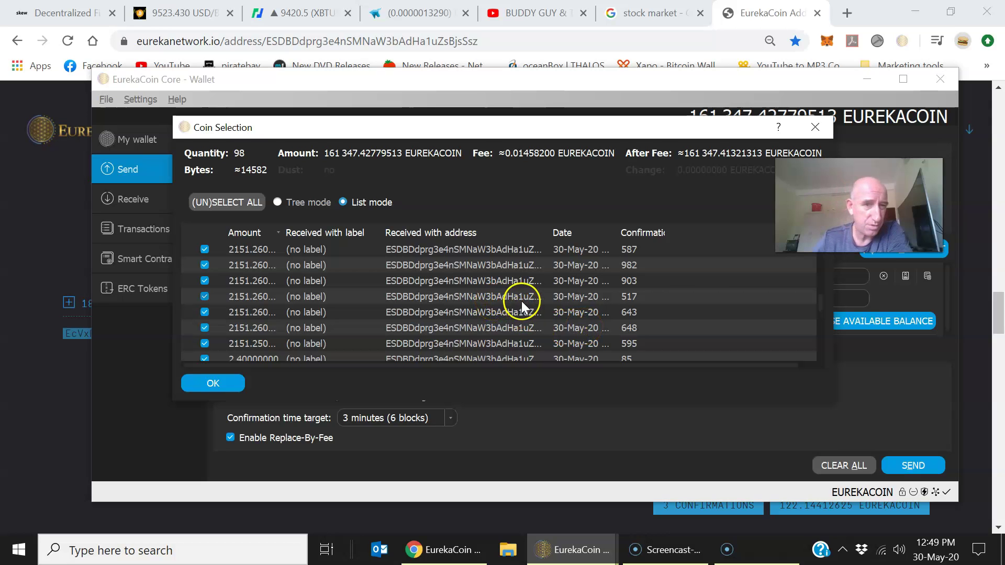
scroll(526, 301, down, 10)
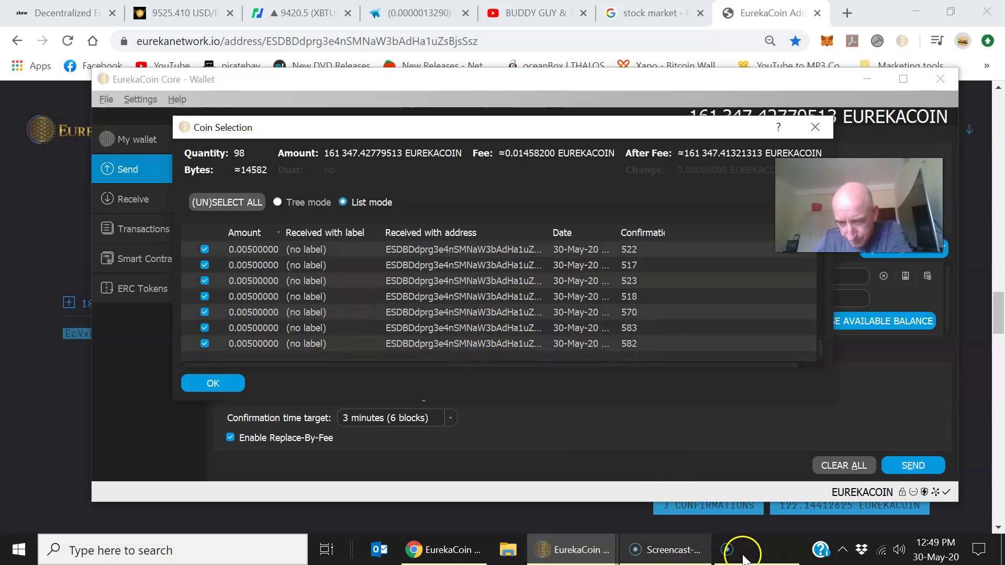
click(673, 560)
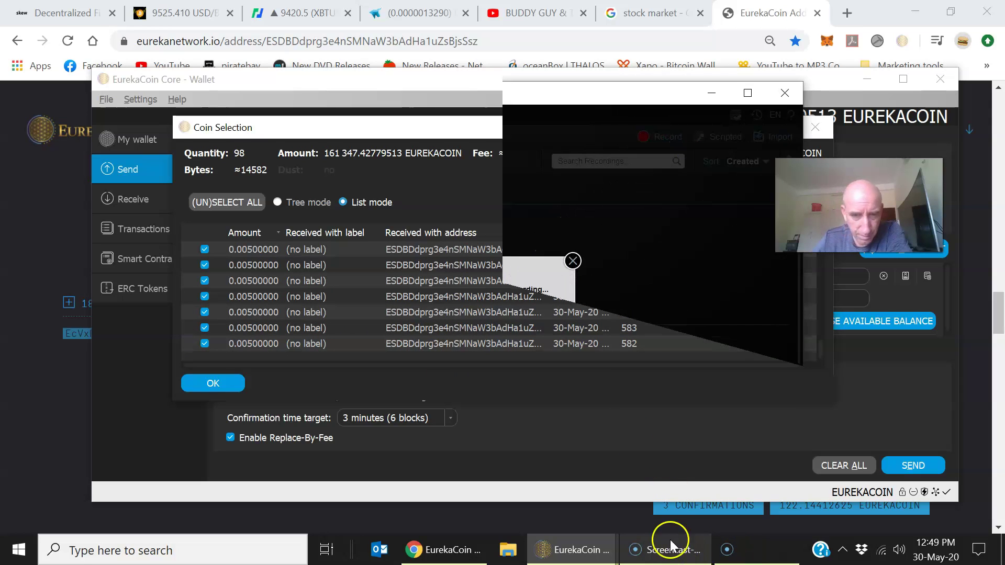
click(719, 95)
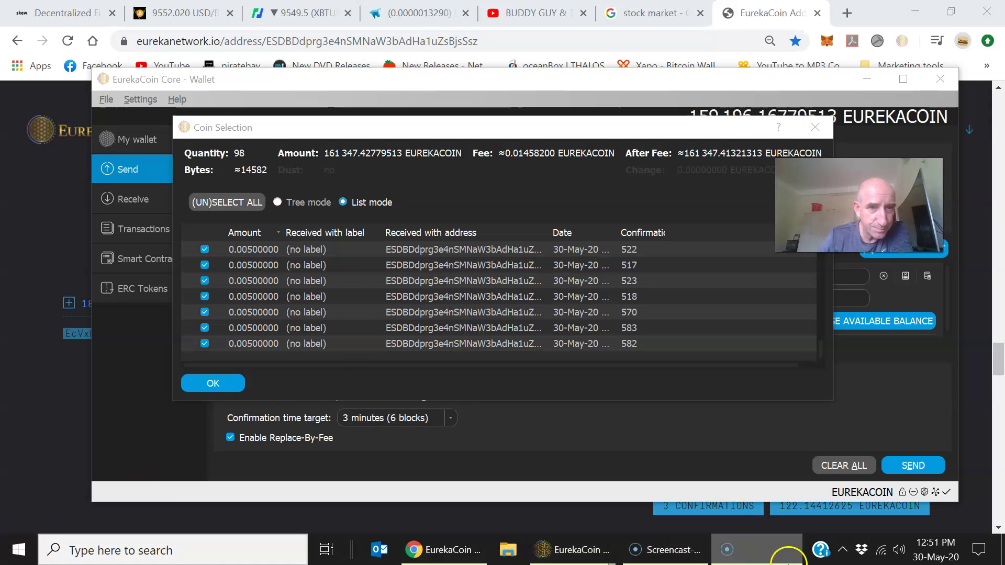
click(669, 509)
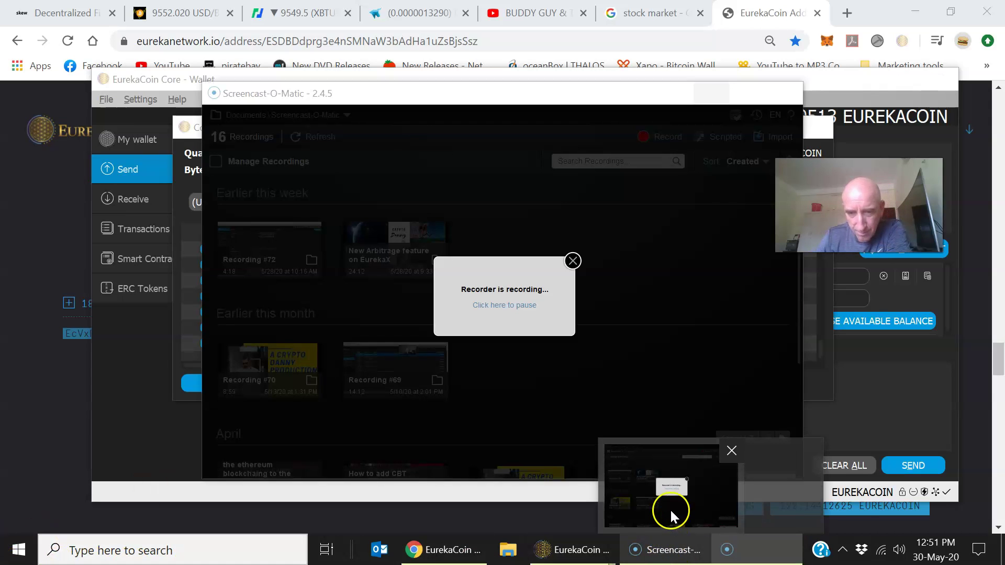
click(732, 451)
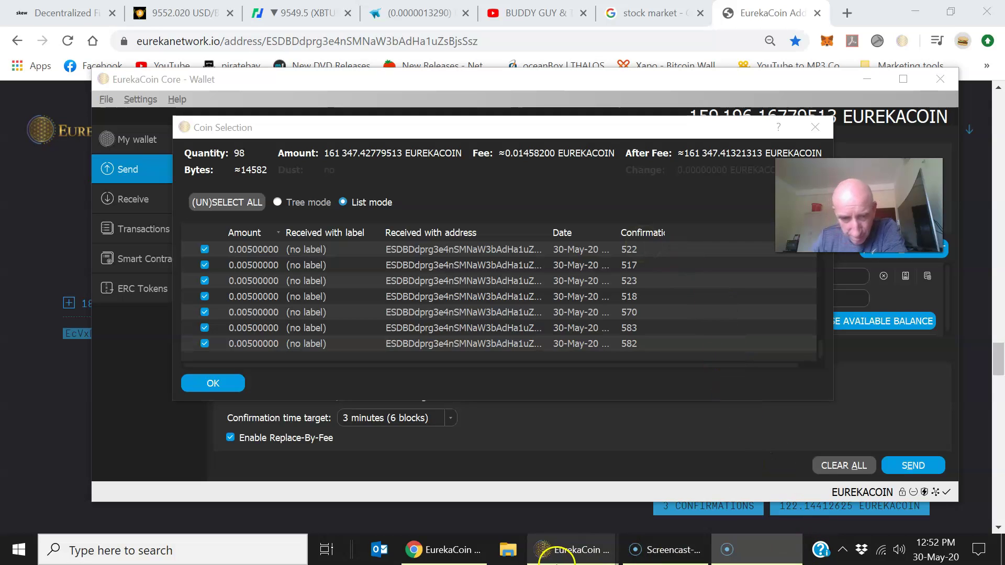
Step: Close the Coin Selection window and return to the explorer's address page in Chrome
mouse_move(562, 559)
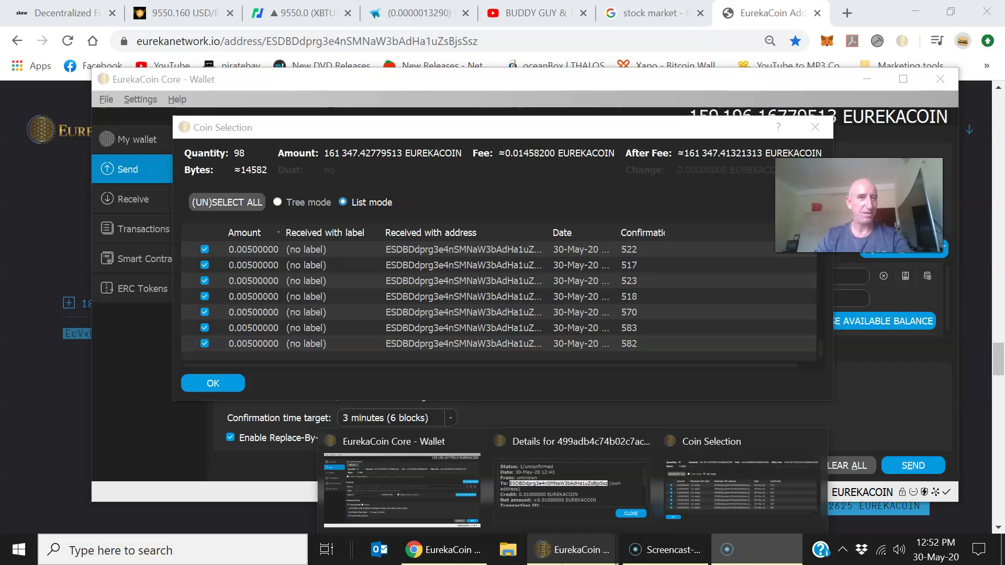
mouse_move(511, 428)
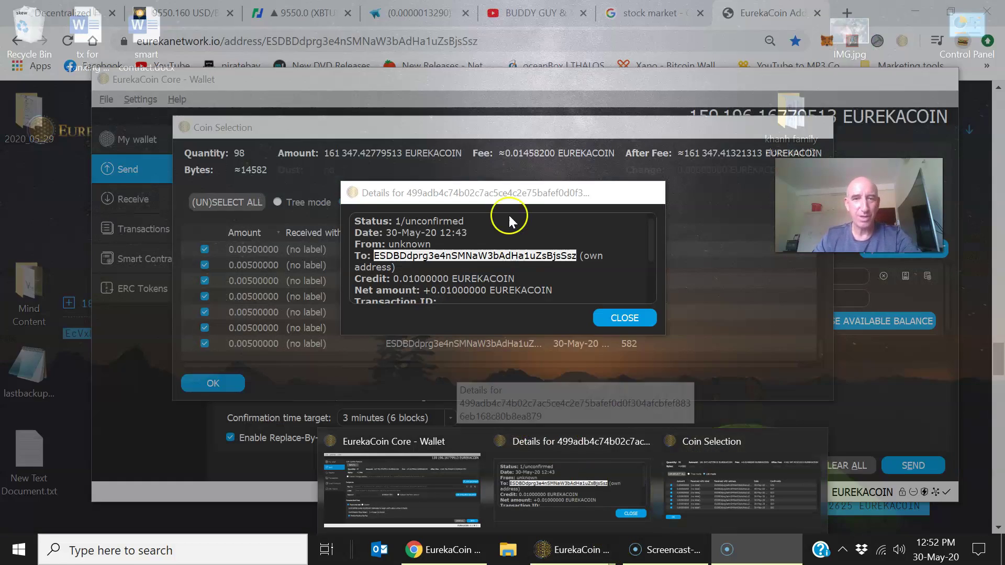
key(Escape)
click(813, 128)
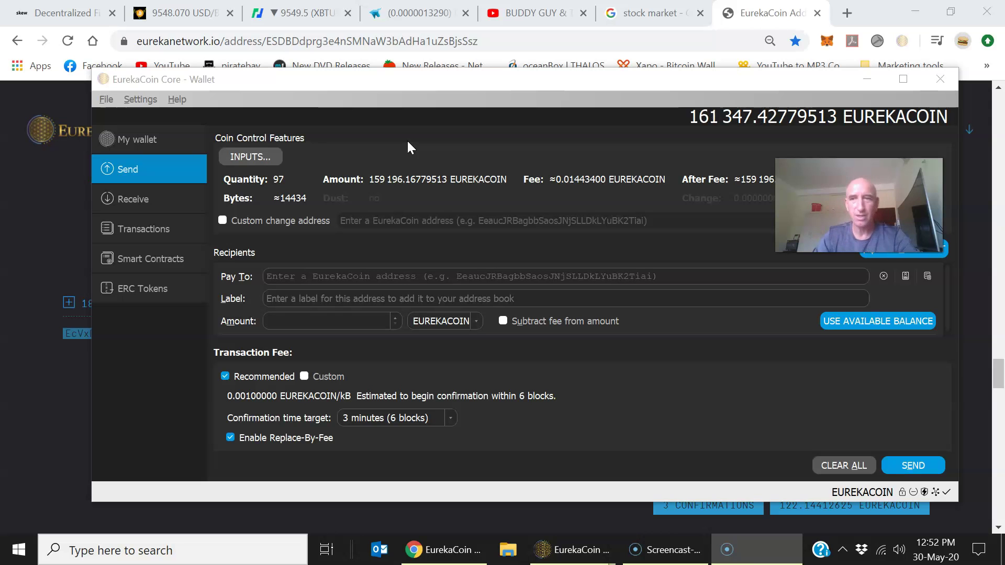
click(24, 427)
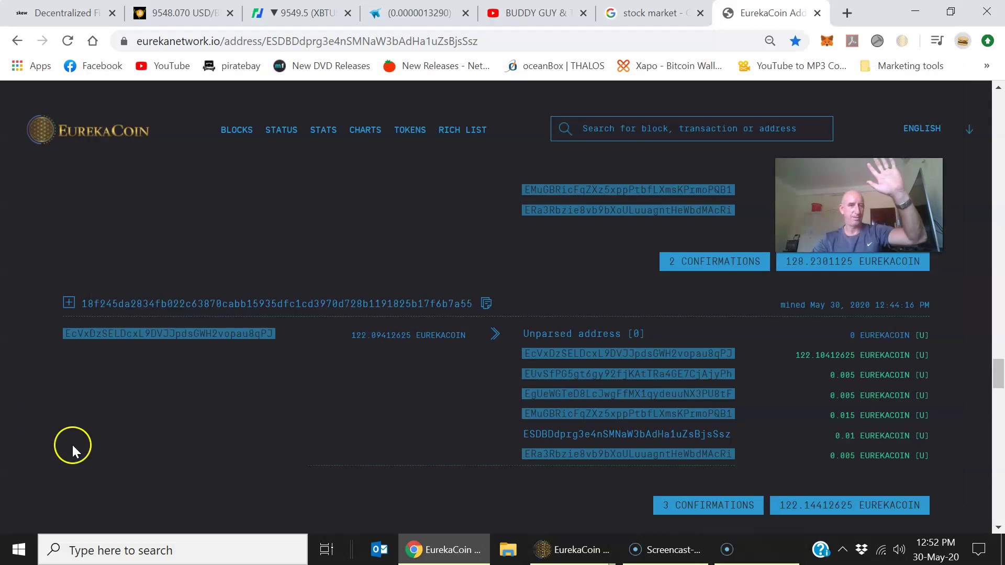